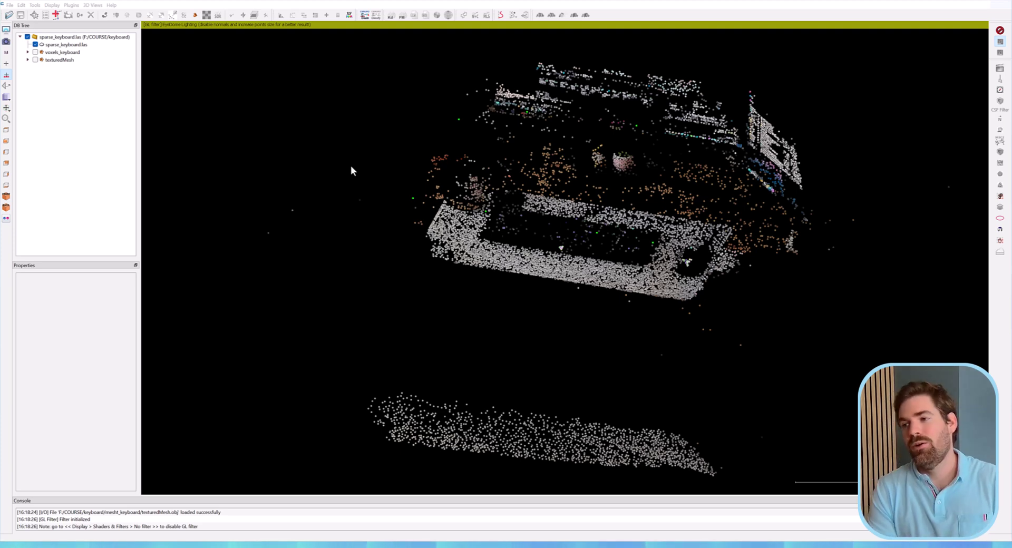
- Raise the default point size to 16 so the sparse keyboard point cloud is drawn with larger points
drag(444, 187, 492, 198)
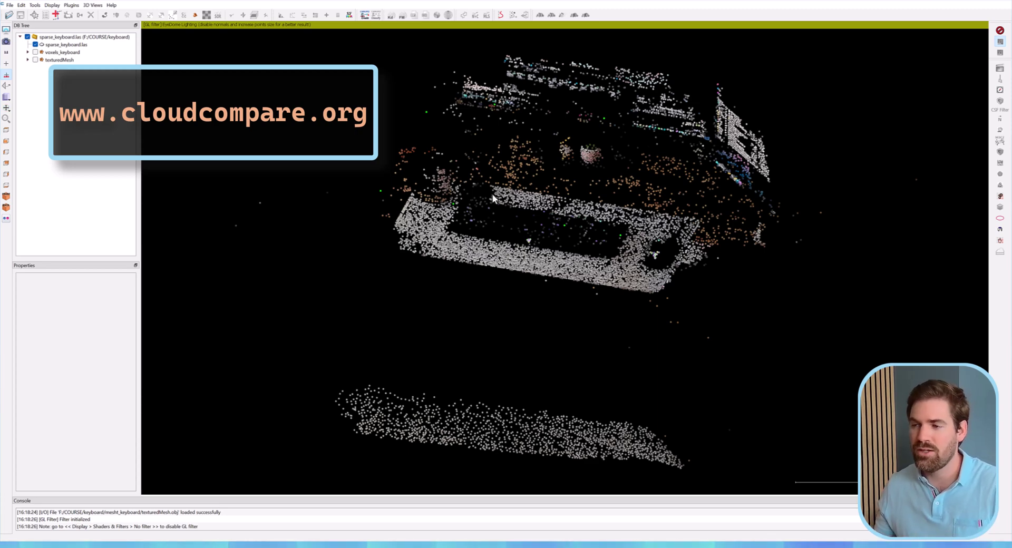
drag(494, 198, 569, 262)
scroll(559, 276, up, 4)
scroll(570, 260, up, 4)
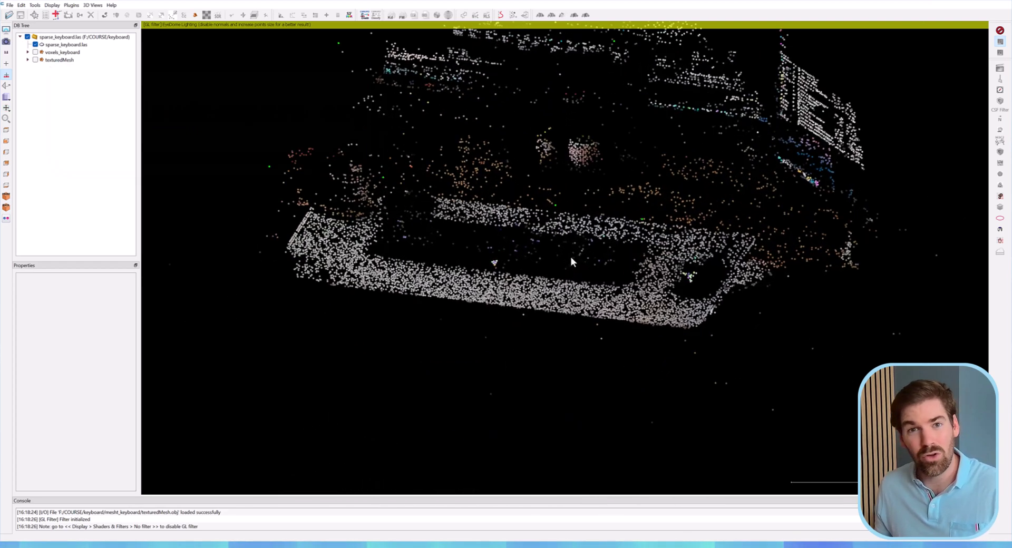
scroll(572, 259, up, 1)
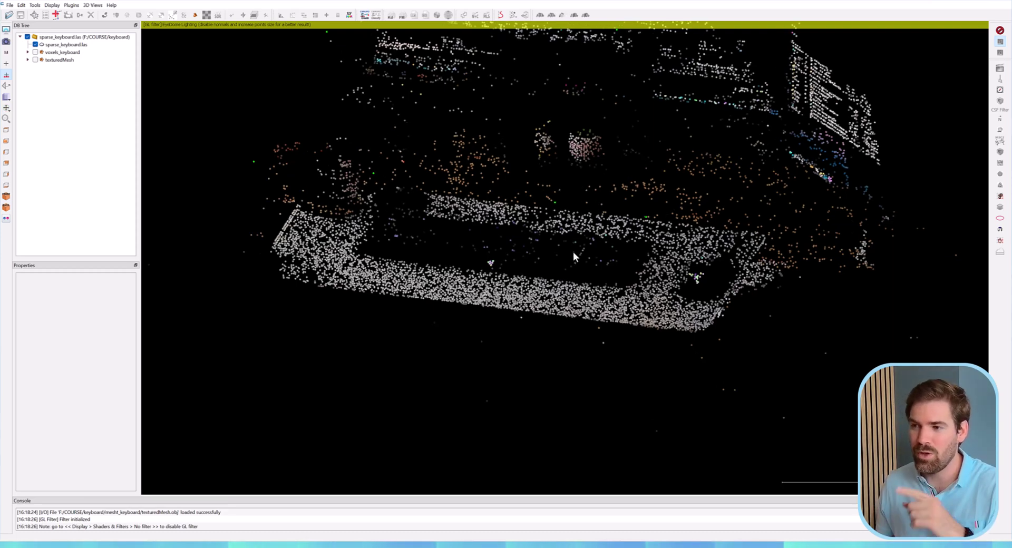
scroll(573, 253, down, 5)
drag(575, 249, 438, 211)
ctrl+scroll(421, 180, up, 3)
ctrl+scroll(422, 182, up, 6)
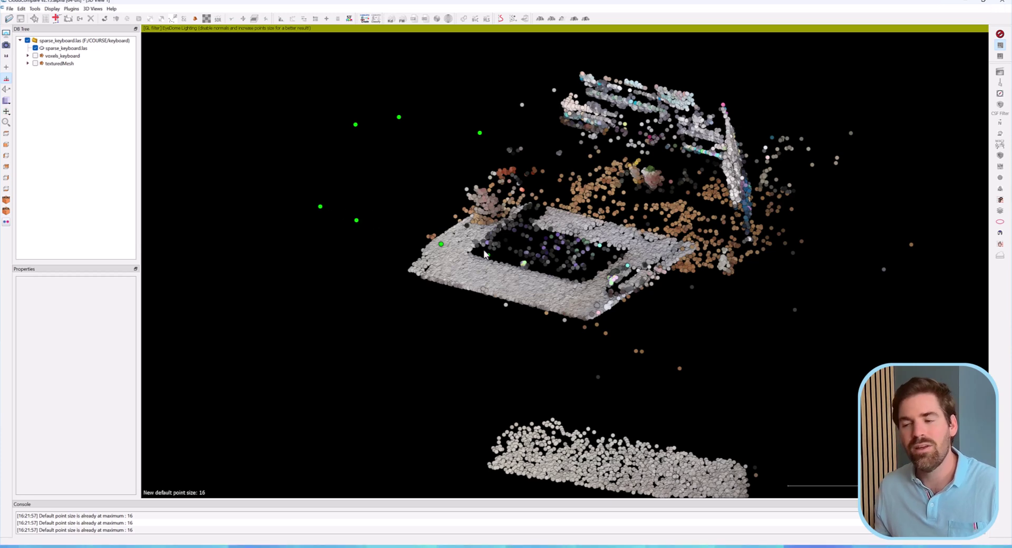
- Show texturedMesh and hide the sparse_keyboard.las point cloud
drag(485, 254, 511, 306)
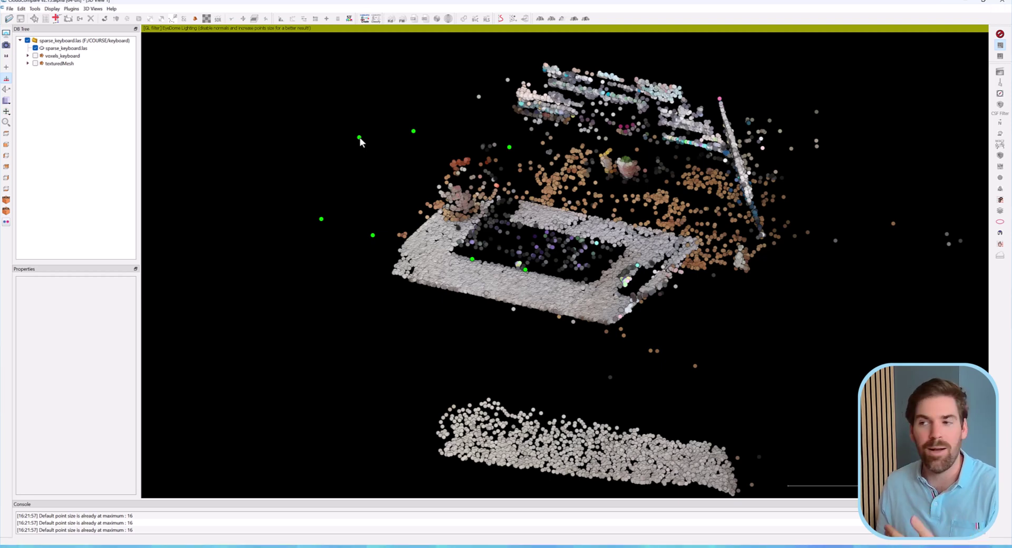
mouse_move(448, 201)
mouse_down()
mouse_move(492, 204)
mouse_move(449, 204)
mouse_up()
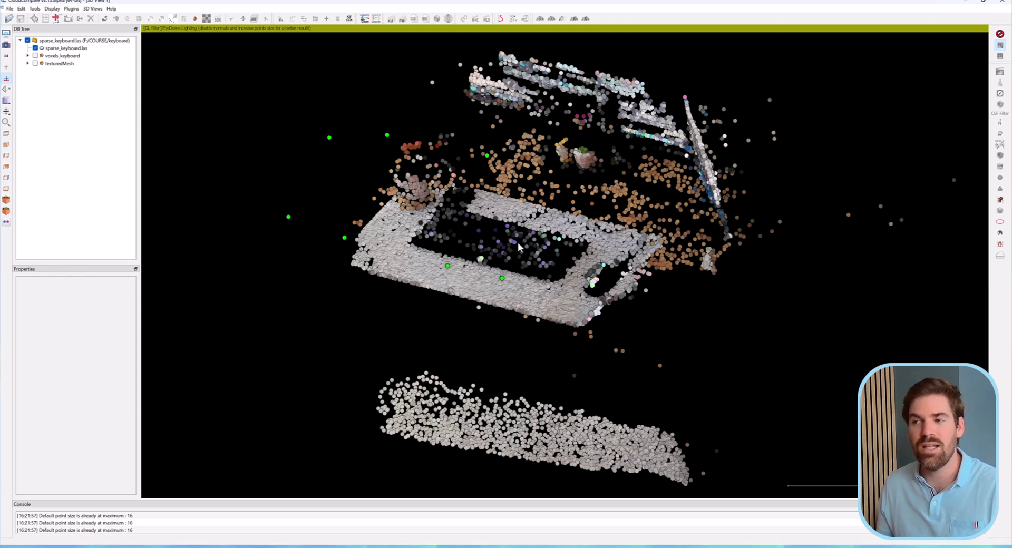
right_drag(523, 244, 535, 249)
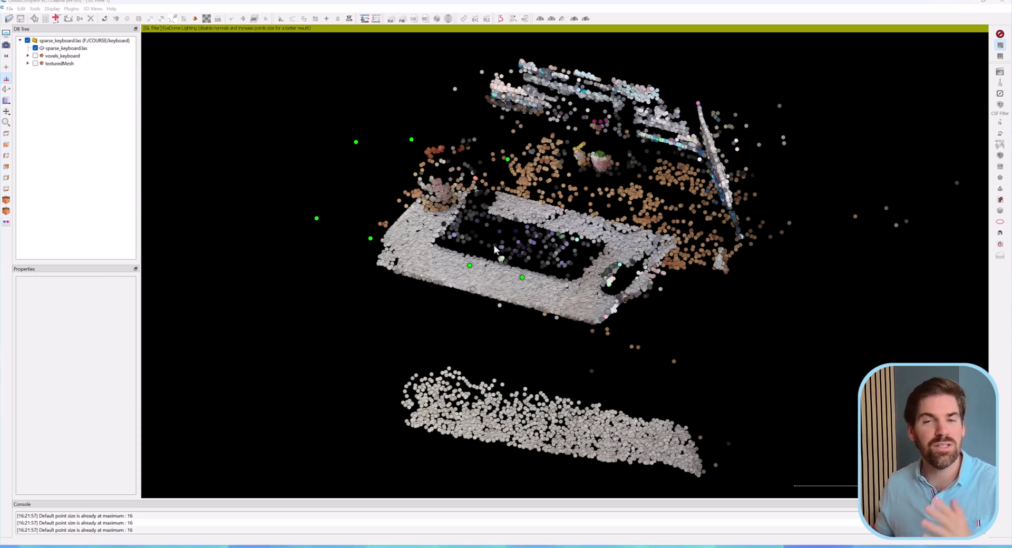
click(35, 63)
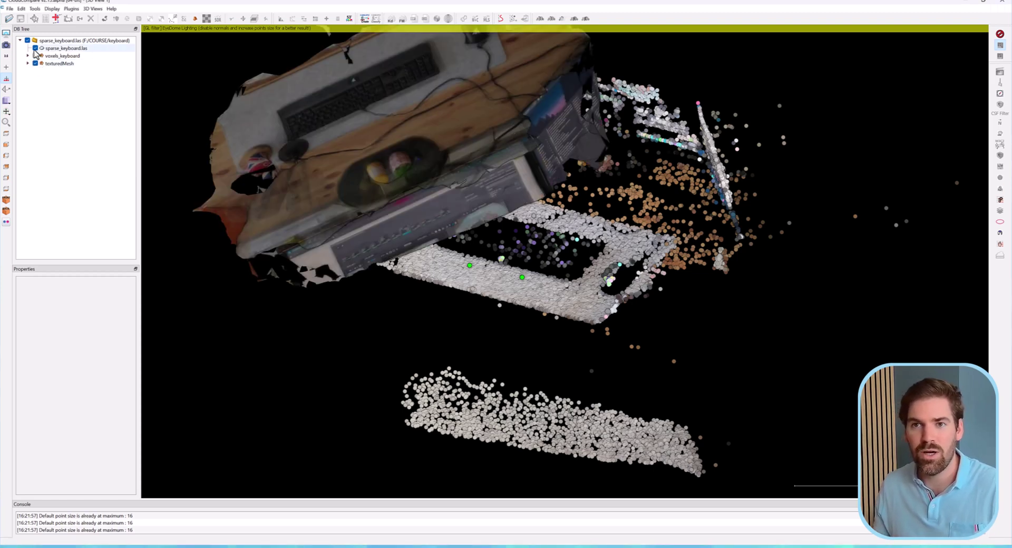
click(35, 48)
- Examine the textured desk mesh from the front and from above, including the keyboard, mouse, mug and monitors
drag(302, 138, 449, 241)
scroll(580, 167, up, 2)
scroll(581, 168, up, 2)
scroll(582, 269, up, 2)
drag(583, 269, 609, 248)
scroll(608, 248, up, 2)
right_drag(601, 244, 581, 243)
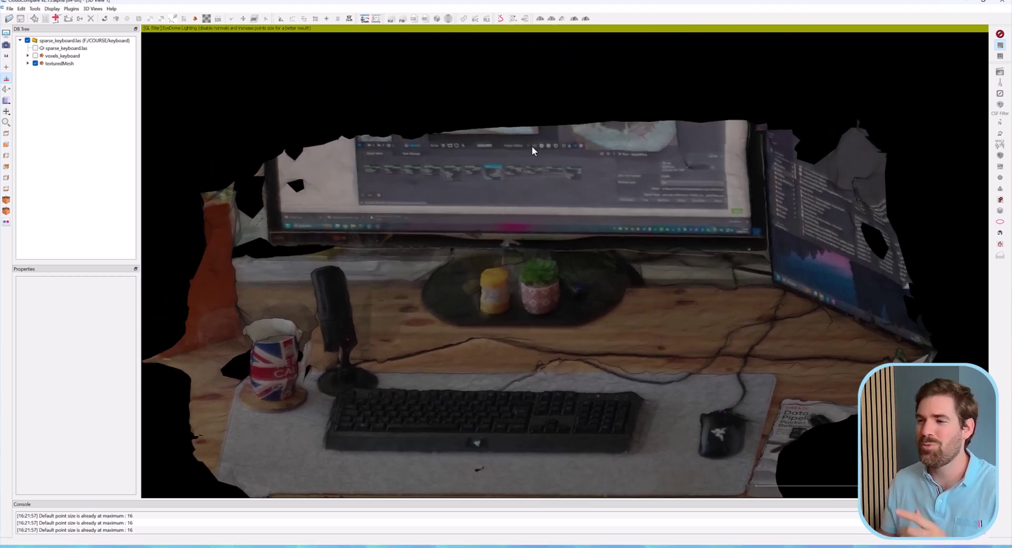
drag(583, 258, 514, 289)
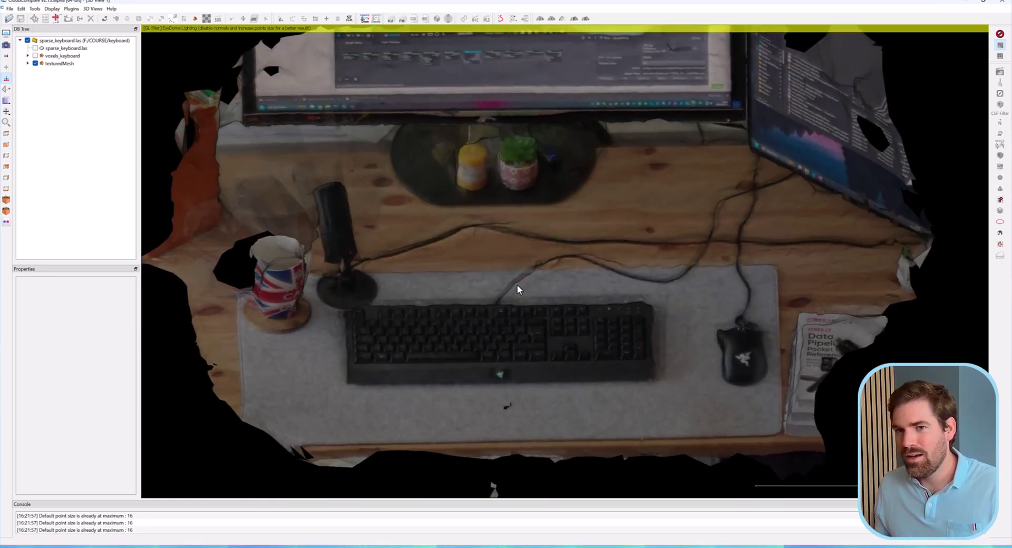
- Turn off the materials and textures of texturedMesh, enable its wireframe display and inspect the triangles around the keyboard up close
click(59, 63)
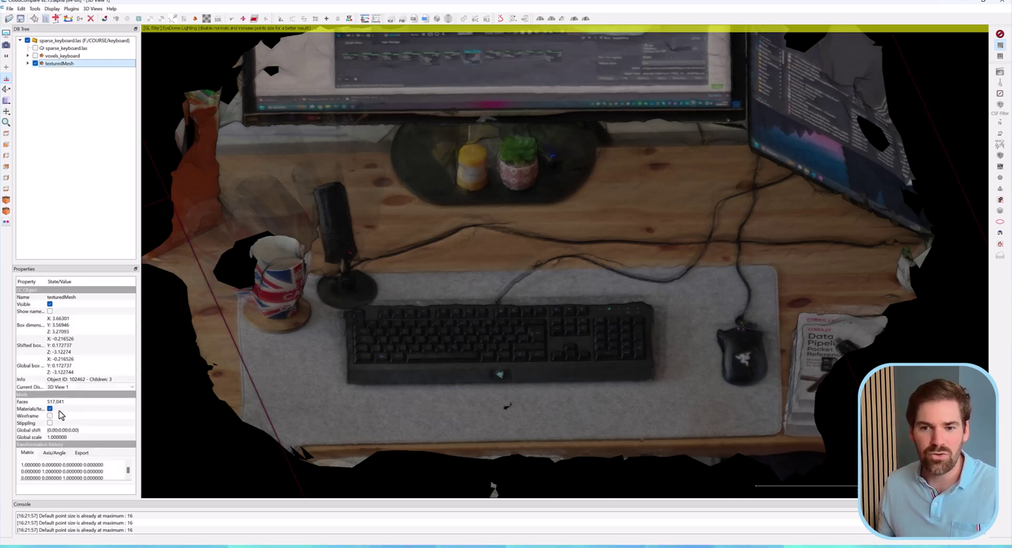
click(50, 409)
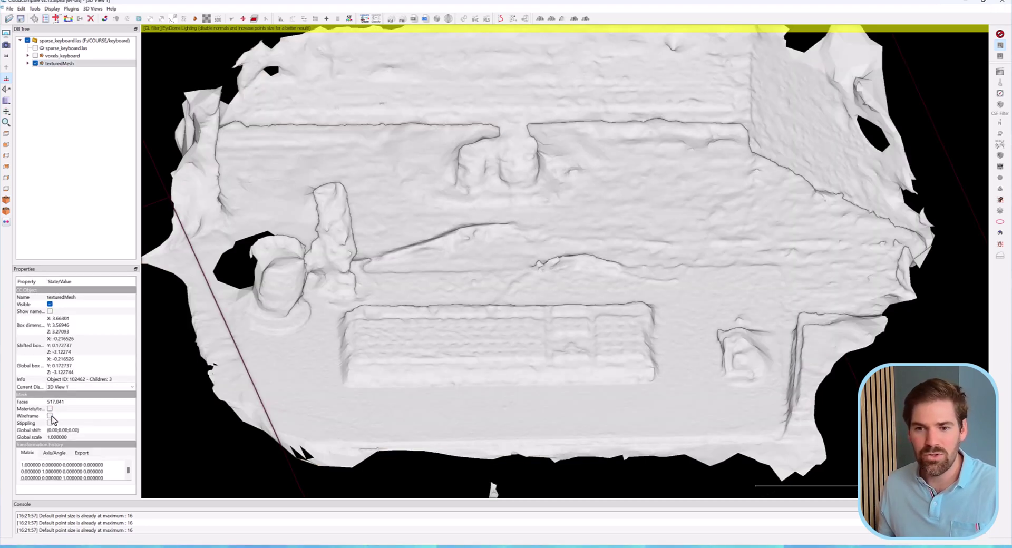
click(49, 415)
scroll(400, 421, up, 5)
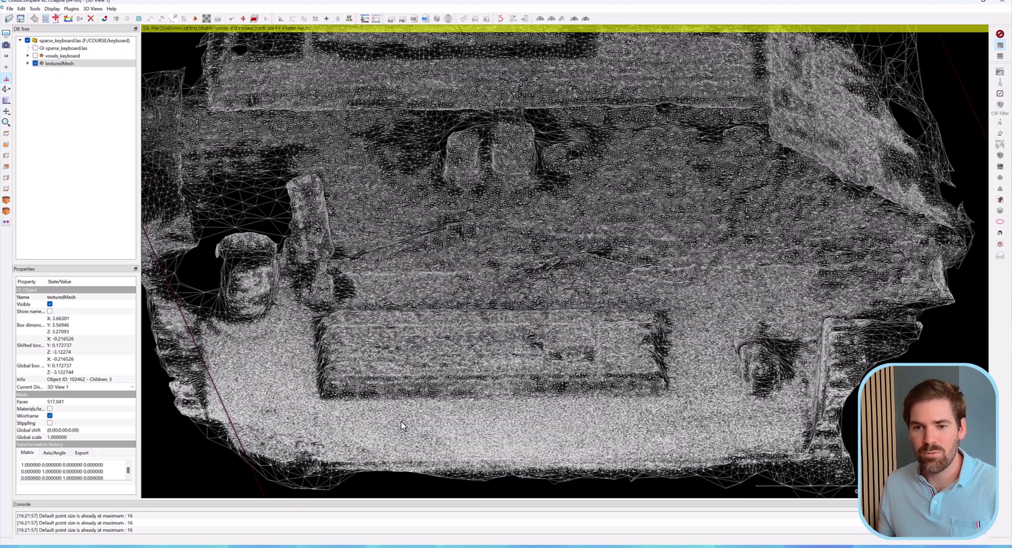
scroll(403, 419, up, 5)
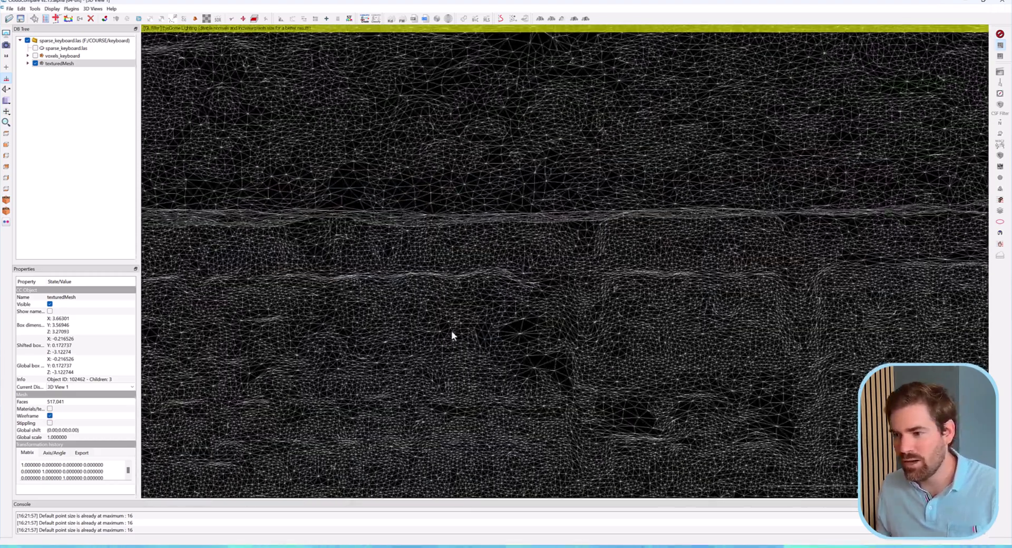
scroll(453, 337, up, 8)
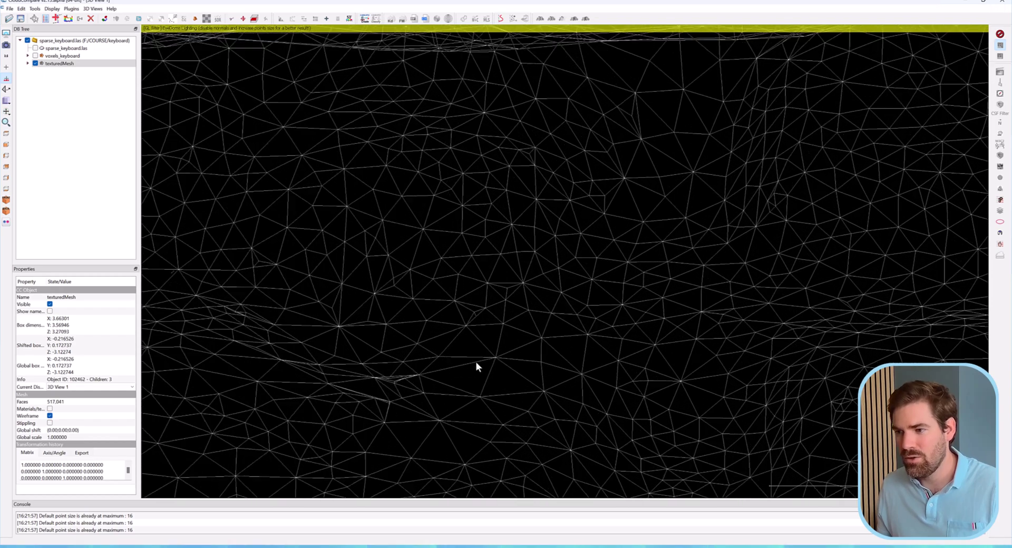
drag(473, 357, 512, 237)
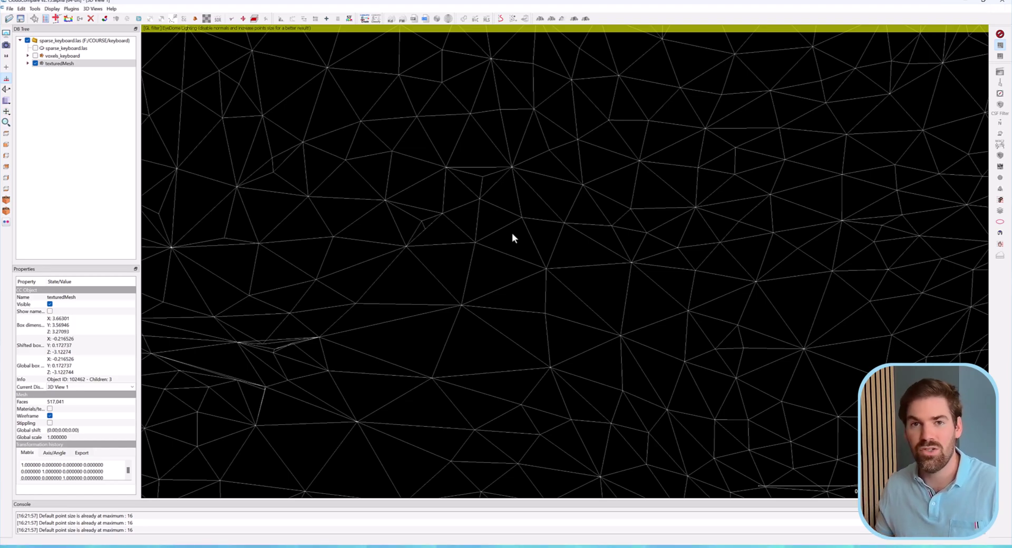
scroll(517, 226, down, 10)
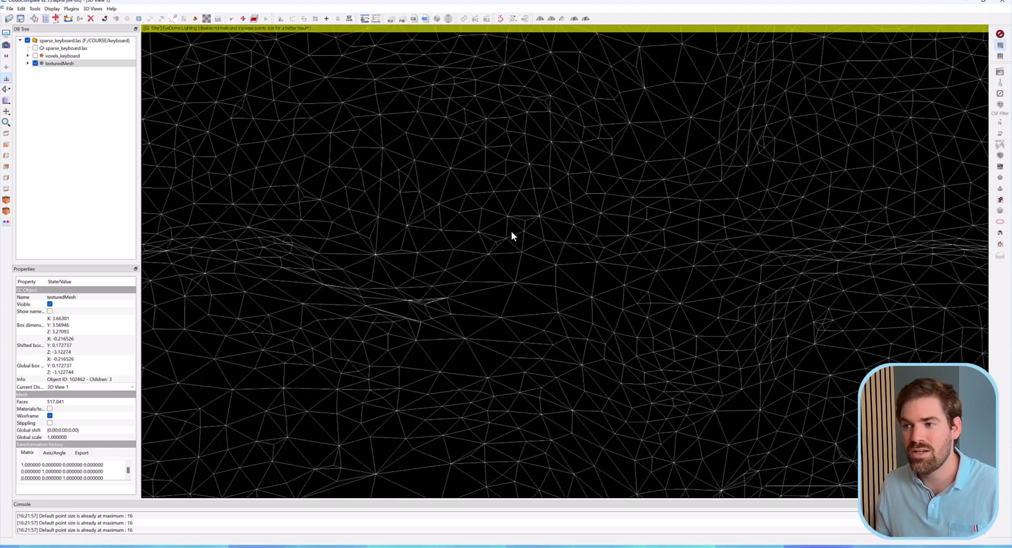
scroll(512, 233, down, 6)
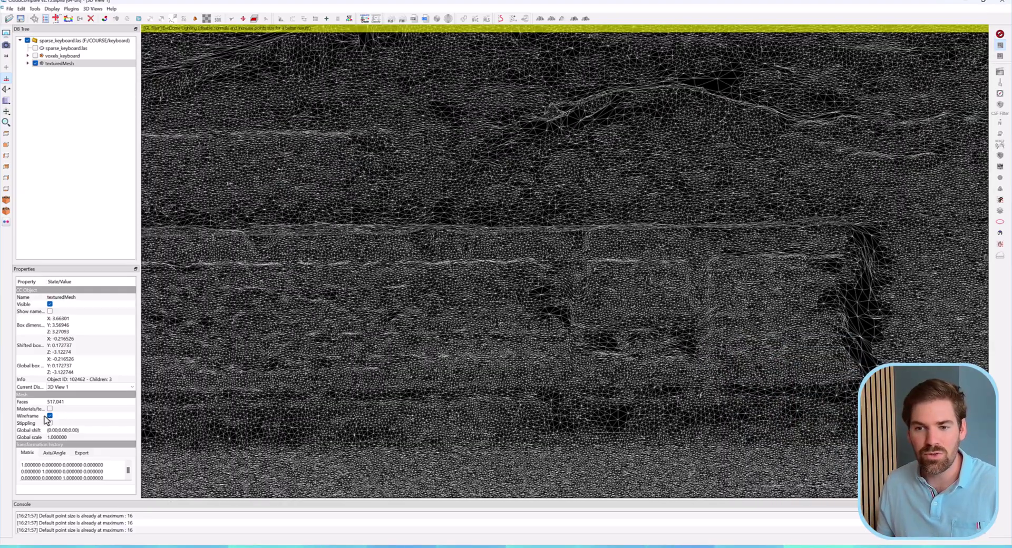
- Restore the materials and textures of texturedMesh and disable its wireframe display
click(50, 416)
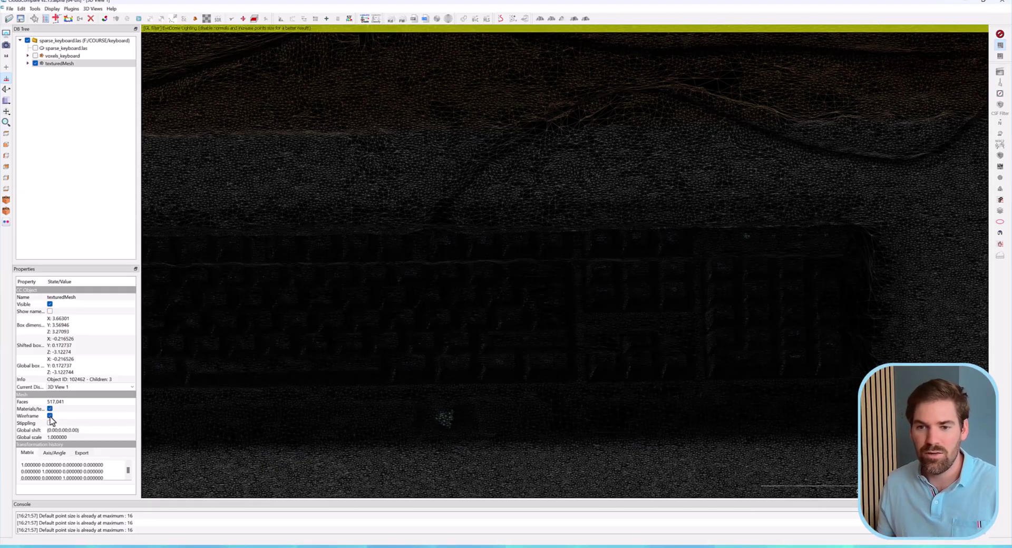
click(50, 408)
scroll(421, 318, down, 10)
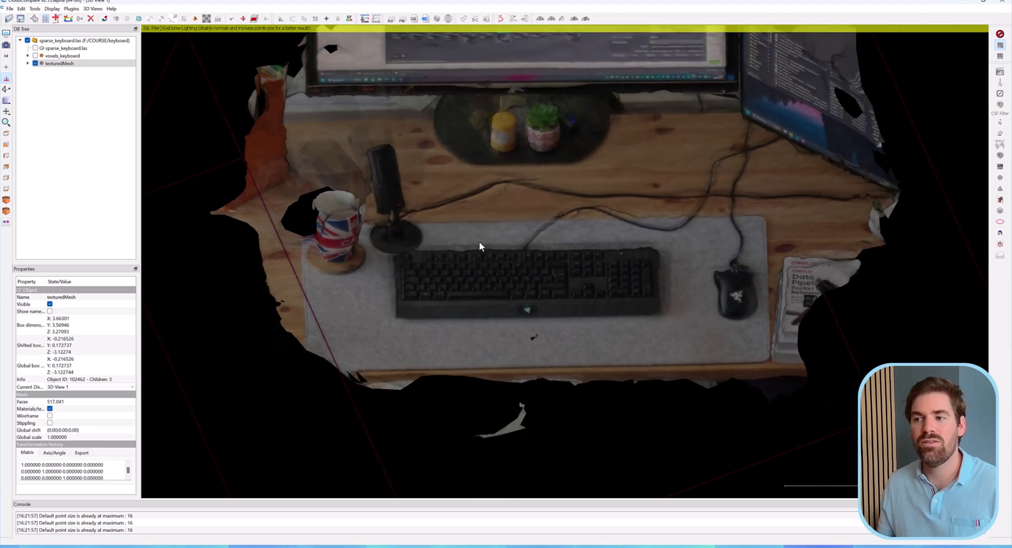
right_drag(479, 241, 495, 297)
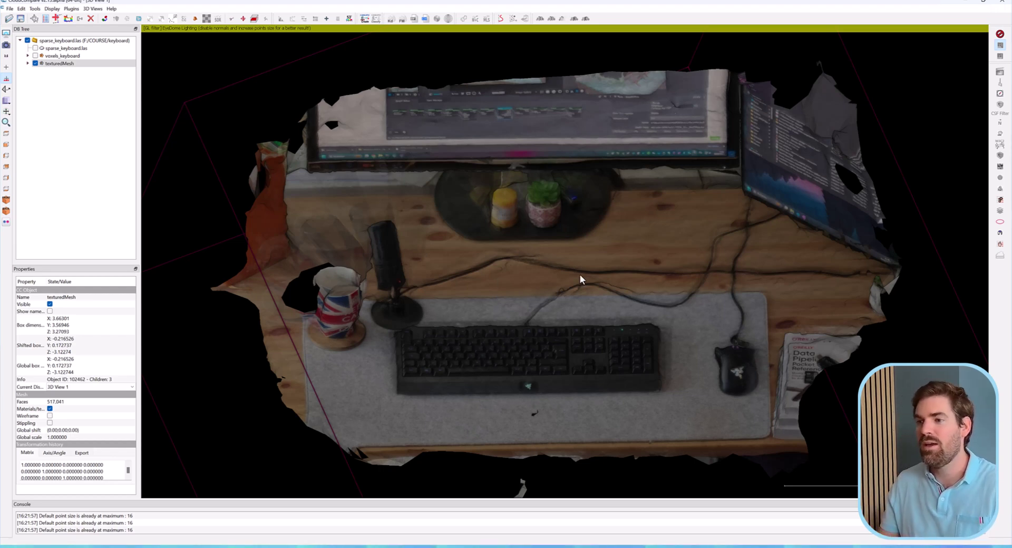
right_drag(580, 274, 578, 238)
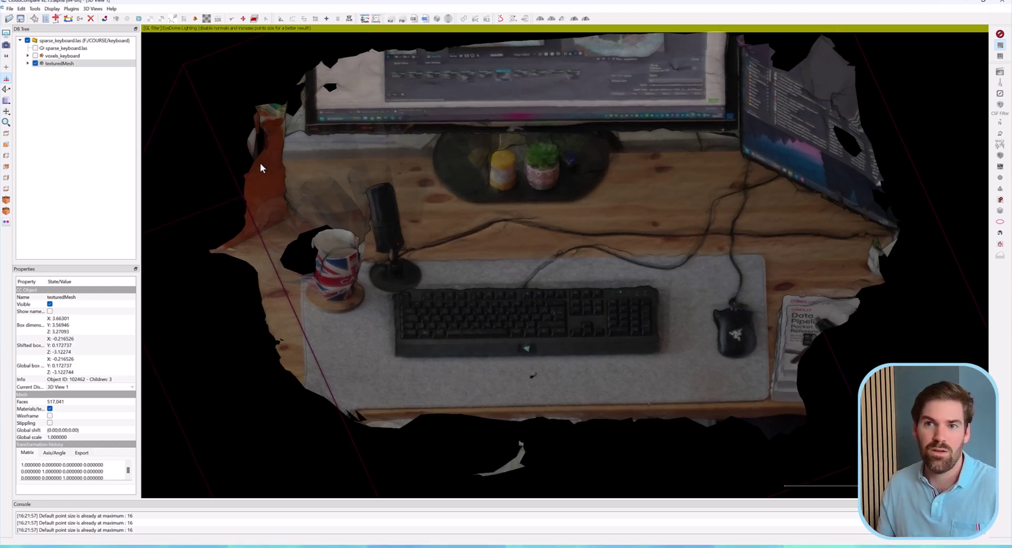
- Show voxels_keyboard in place of texturedMesh and examine the voxel blocks of the desk surface up close
click(51, 63)
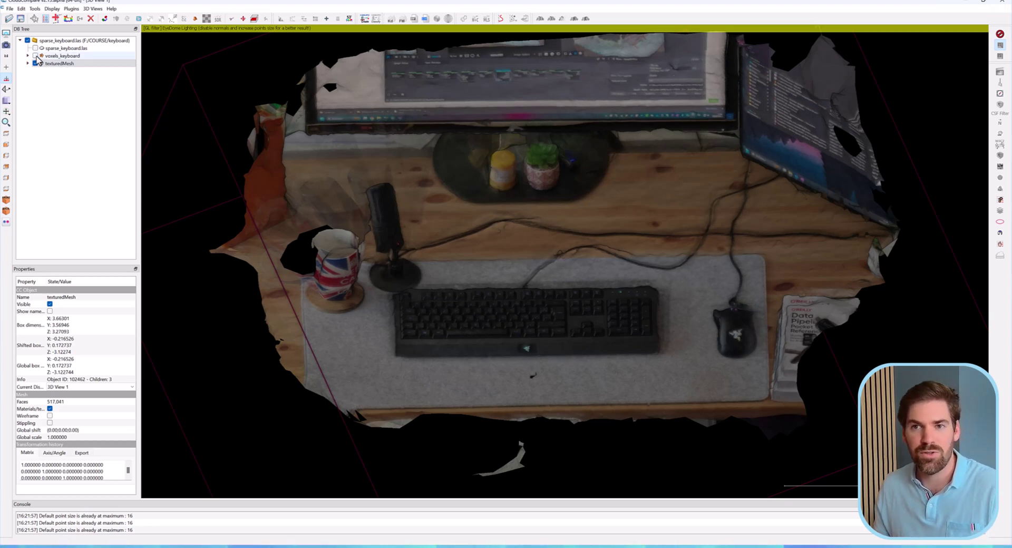
click(35, 55)
click(28, 63)
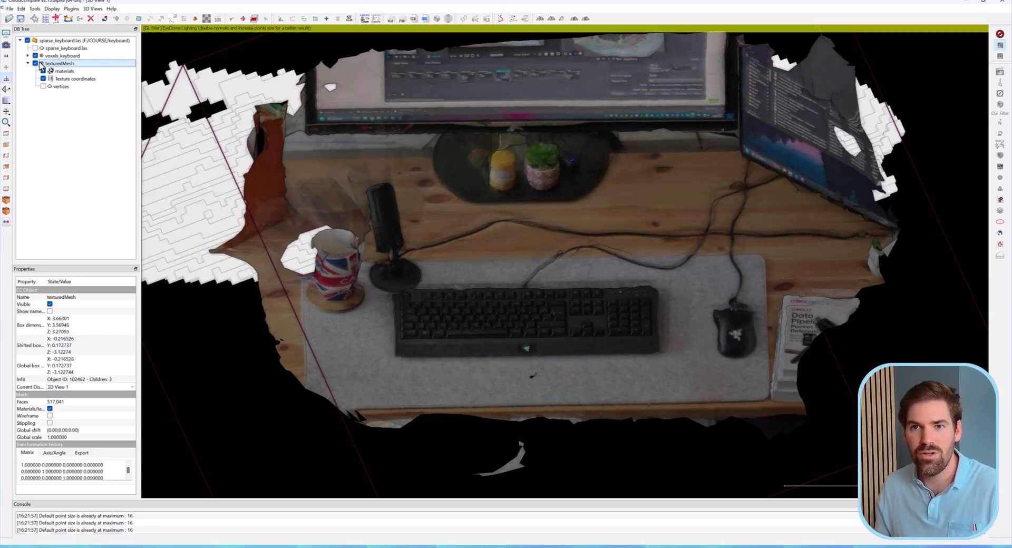
click(58, 56)
click(35, 63)
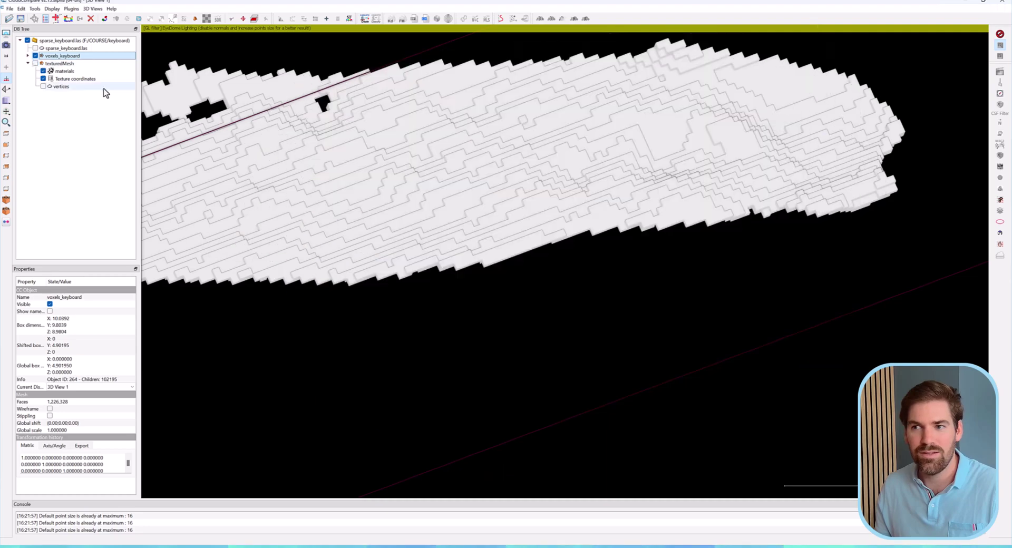
drag(332, 215, 323, 162)
scroll(343, 179, down, 10)
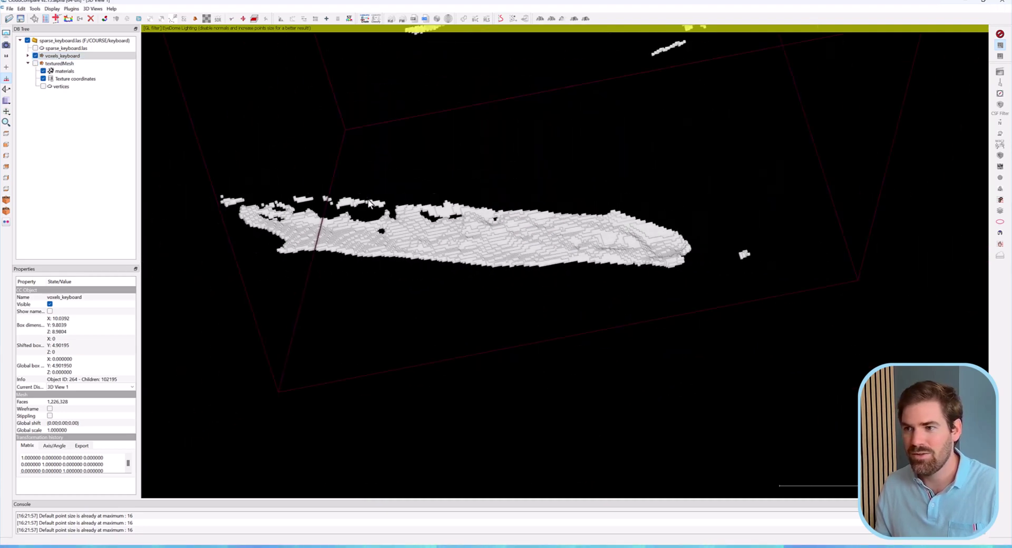
drag(369, 199, 520, 318)
scroll(519, 316, up, 10)
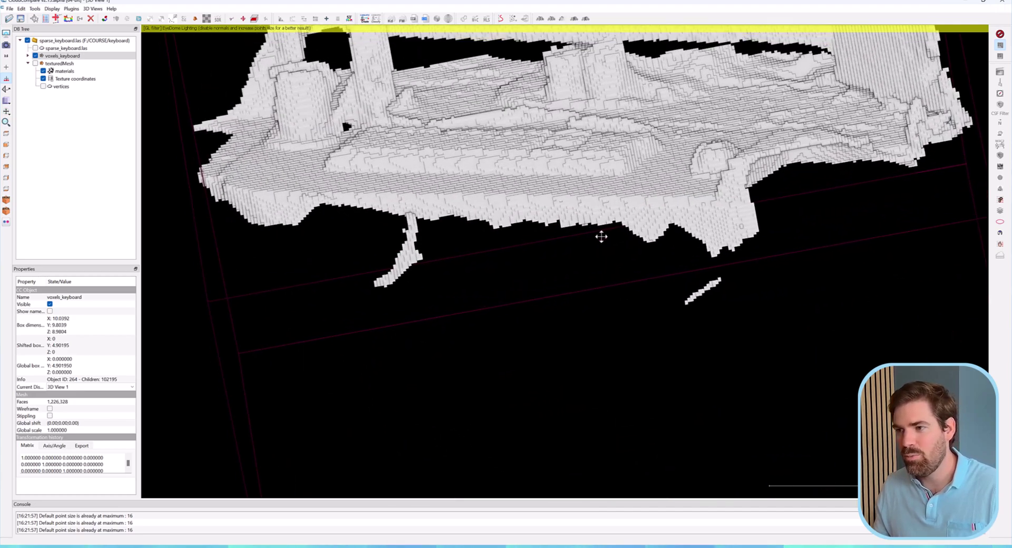
scroll(605, 272, up, 10)
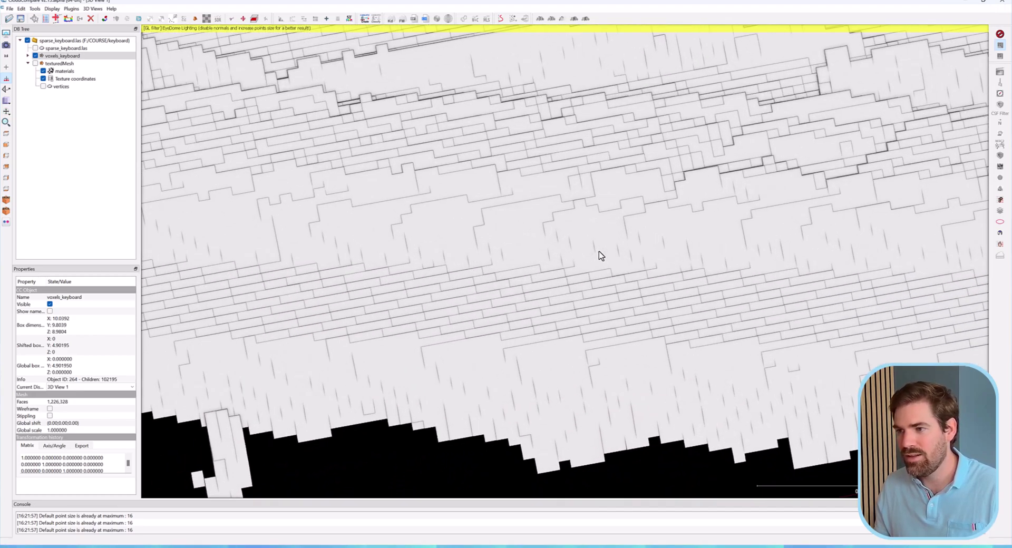
drag(598, 255, 526, 230)
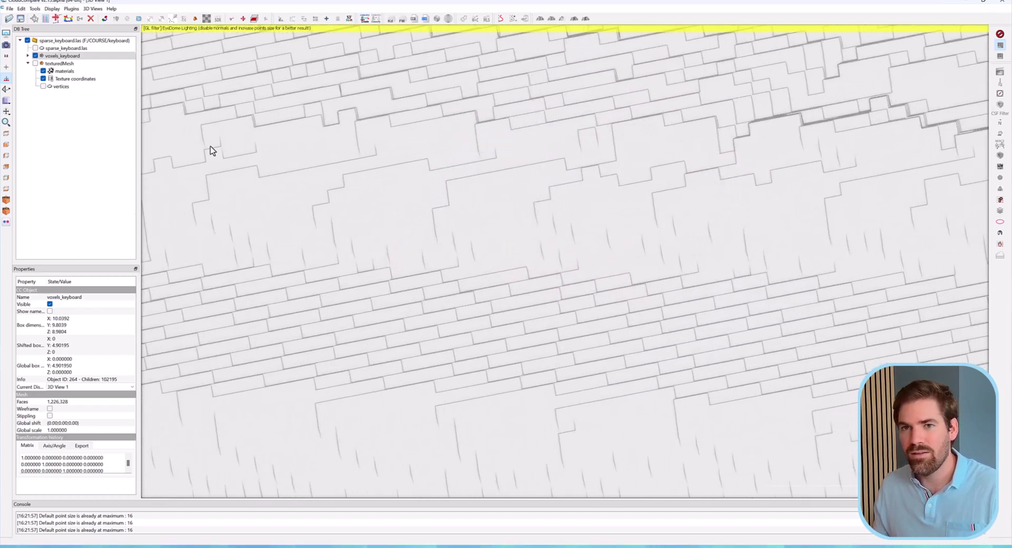
- Make all the individual voxels of voxels_keyboard visible, from voxel_102193 down to voxel_0
click(28, 55)
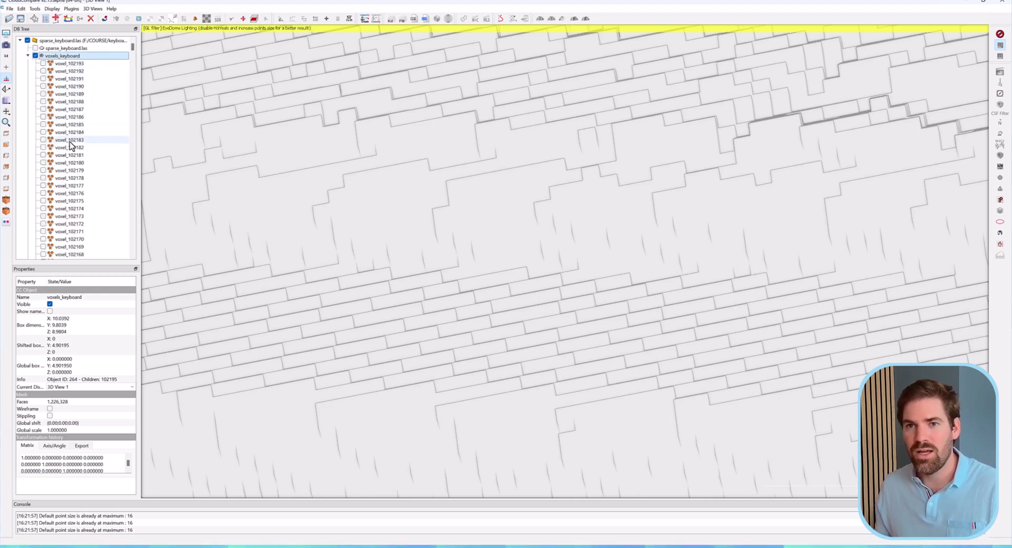
click(65, 63)
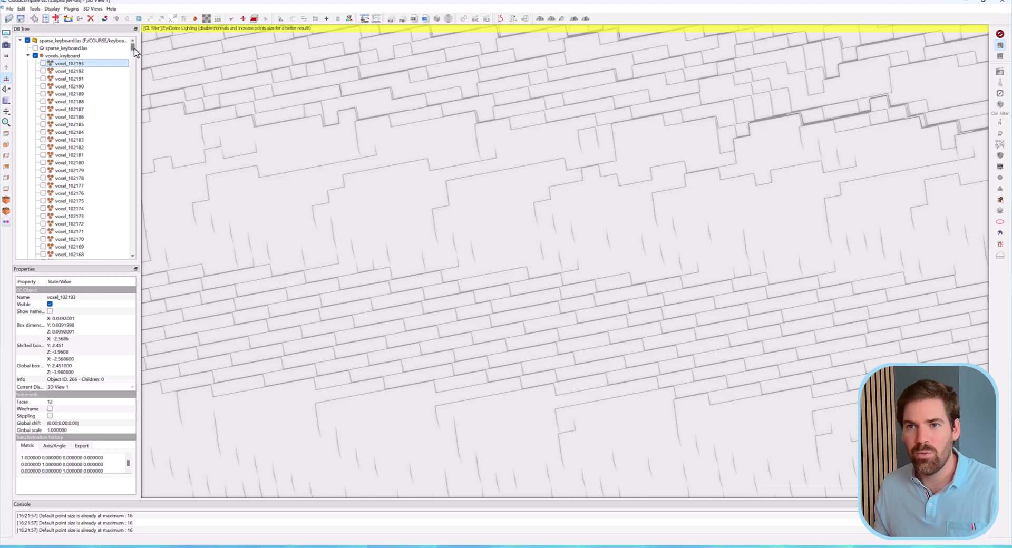
drag(133, 46, 143, 267)
shift+click(70, 216)
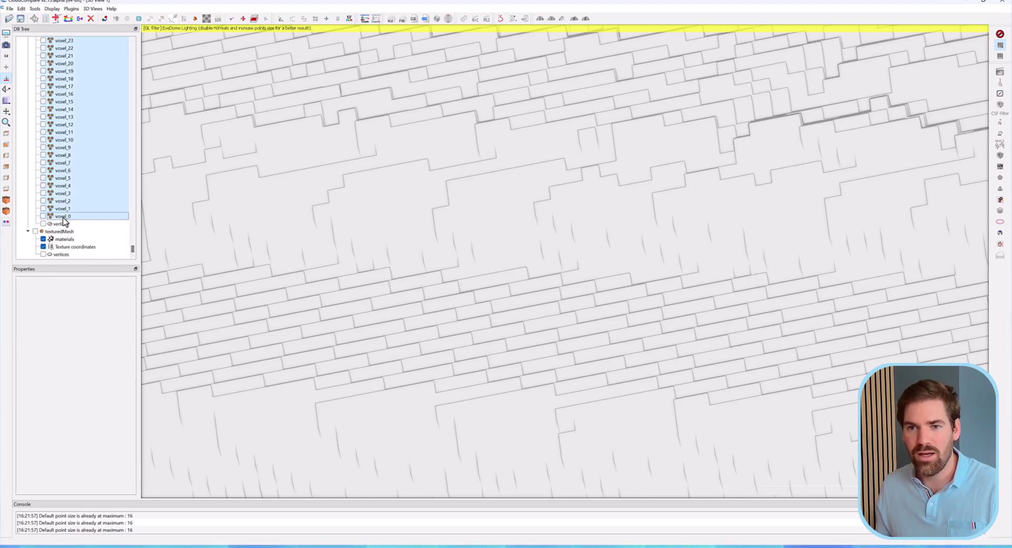
right_click(66, 218)
click(83, 232)
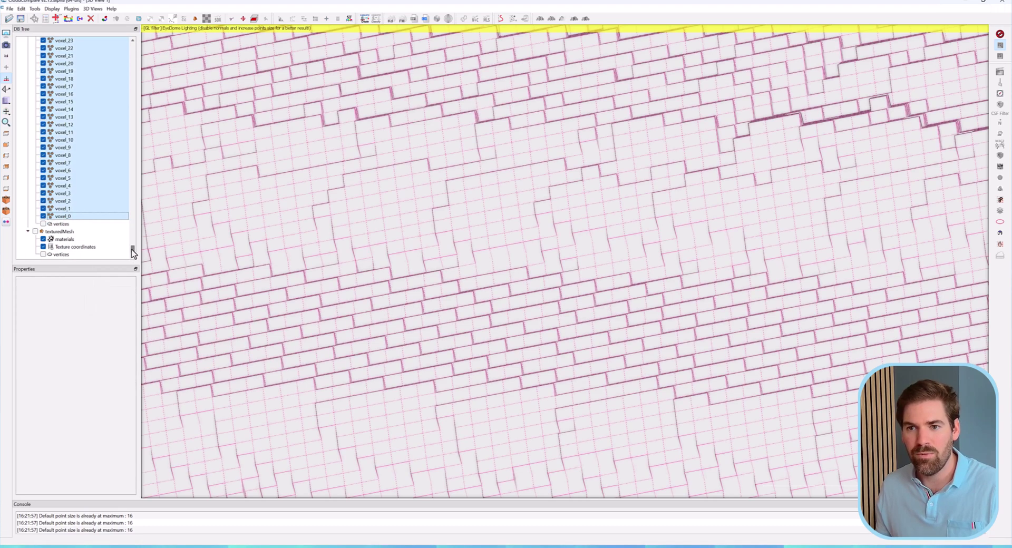
- Select voxels_keyboard to review its properties, and pick individual voxels on the desk surface to inspect theirs
drag(133, 253, 134, 37)
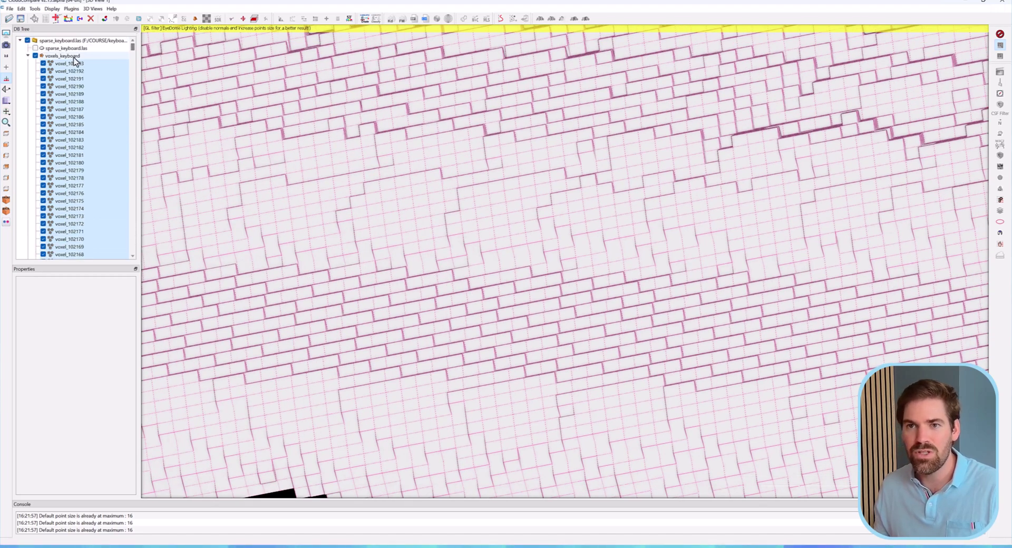
click(67, 56)
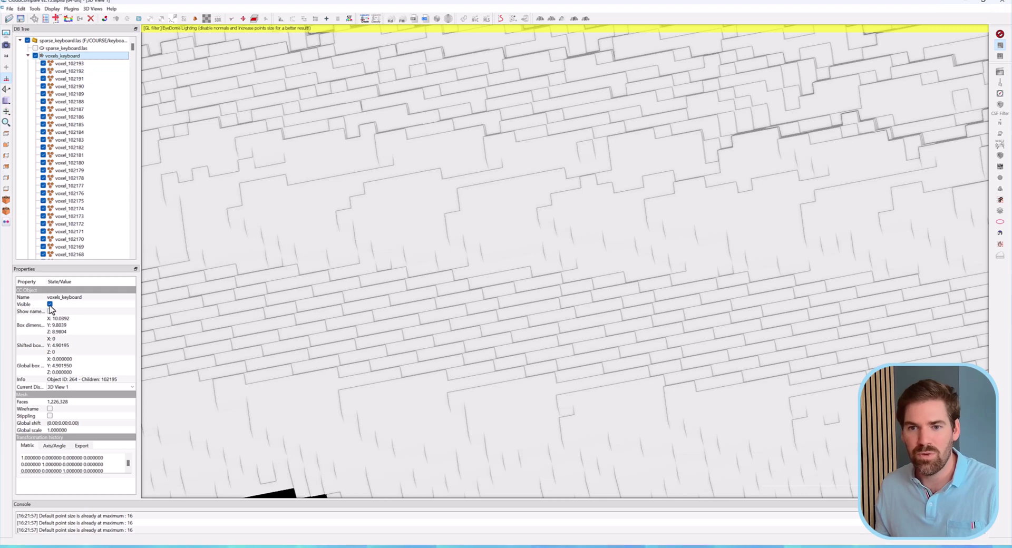
click(479, 216)
click(489, 254)
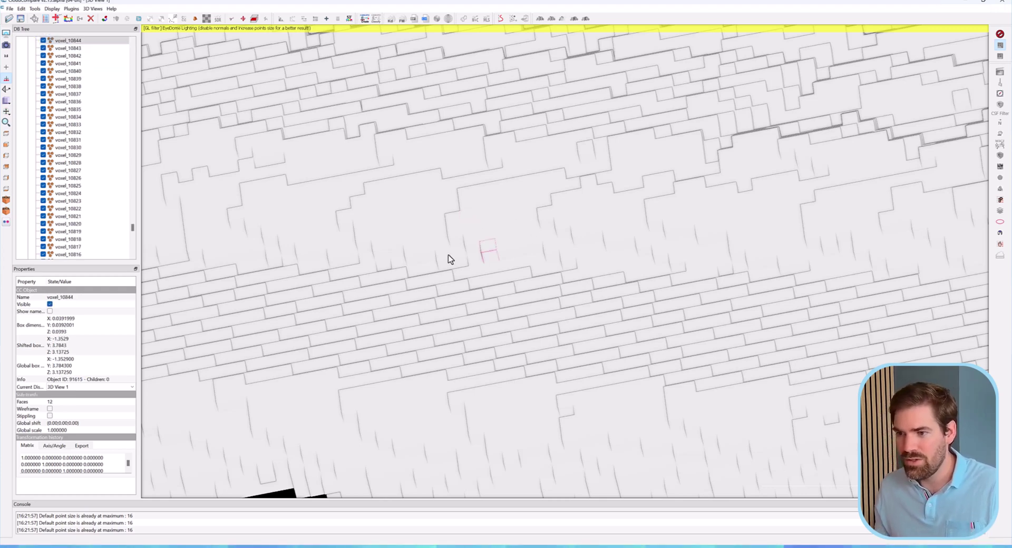
click(413, 254)
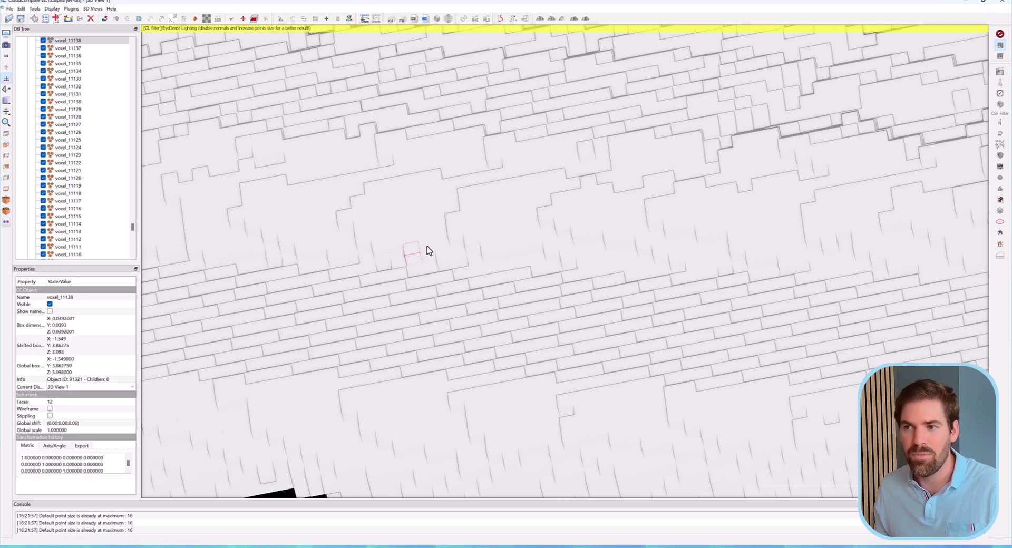
scroll(427, 245, down, 3)
scroll(428, 248, down, 5)
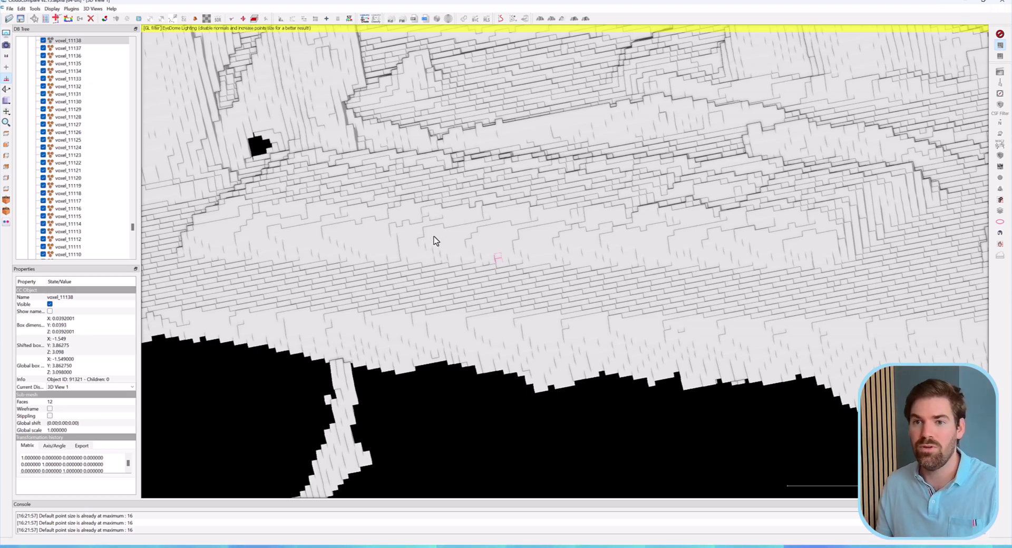
scroll(438, 231, up, 4)
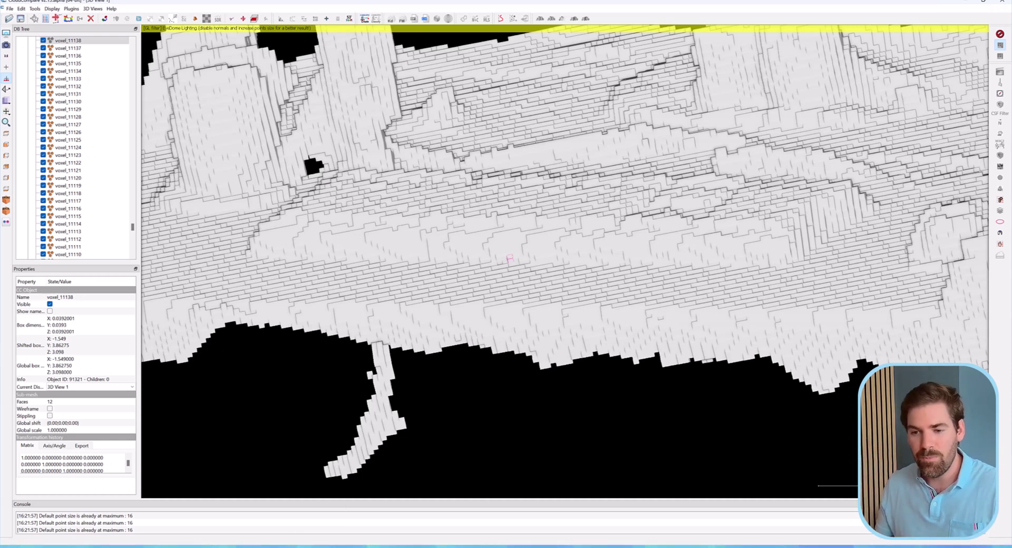
- Switch to File Explorer and open the photo 20230626_114820.jpg from the images_keyboard folder
mouse_move(158, 546)
click(189, 511)
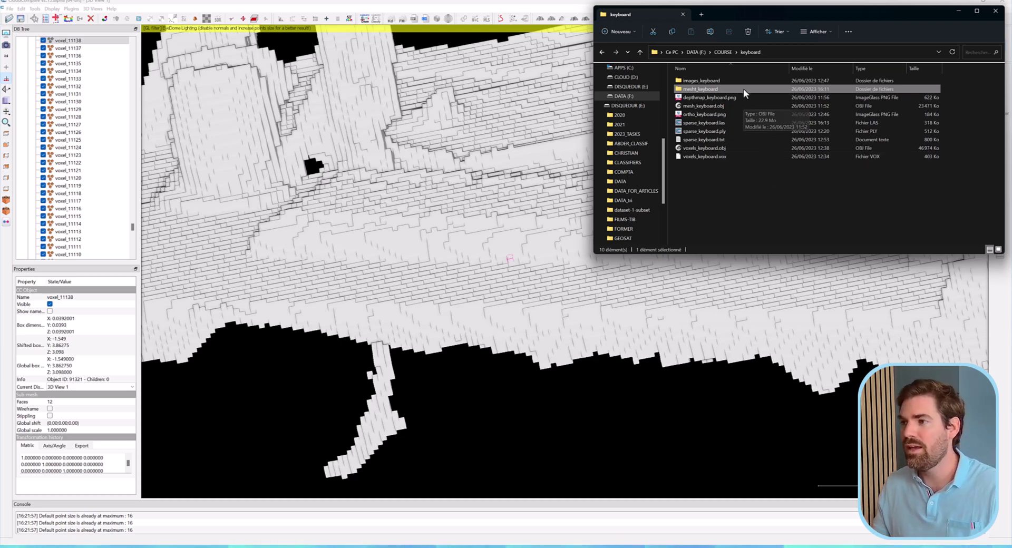
double_click(704, 80)
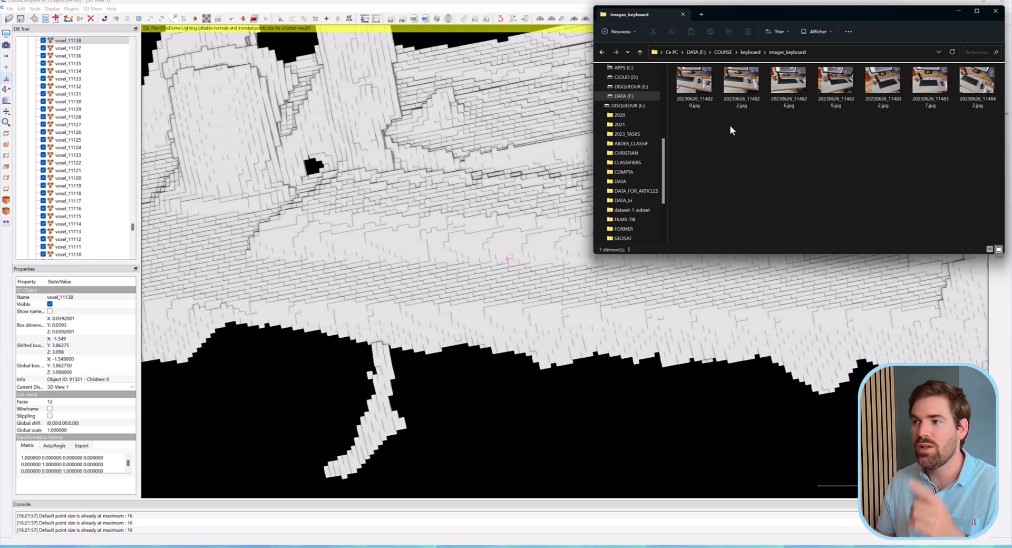
click(706, 91)
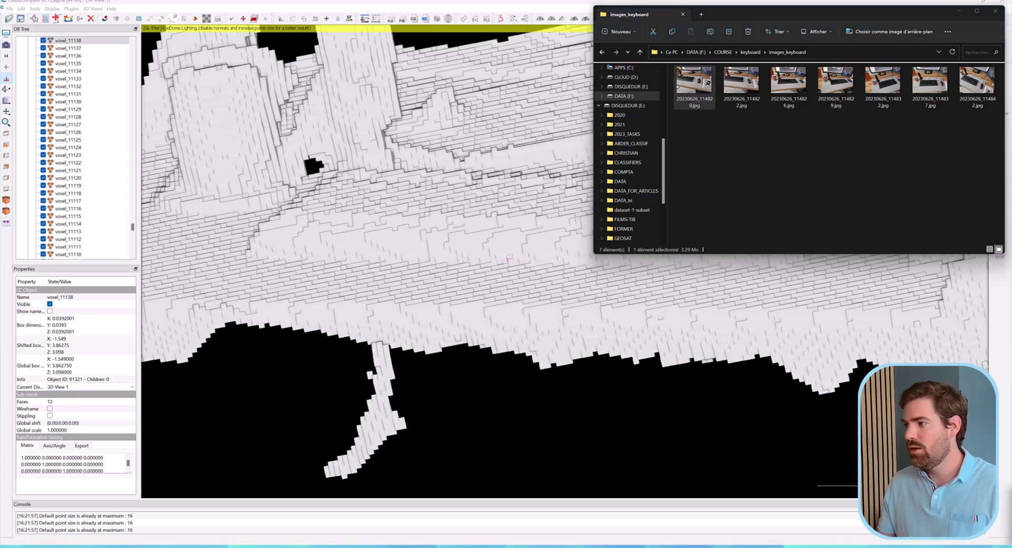
drag(715, 271, 549, 31)
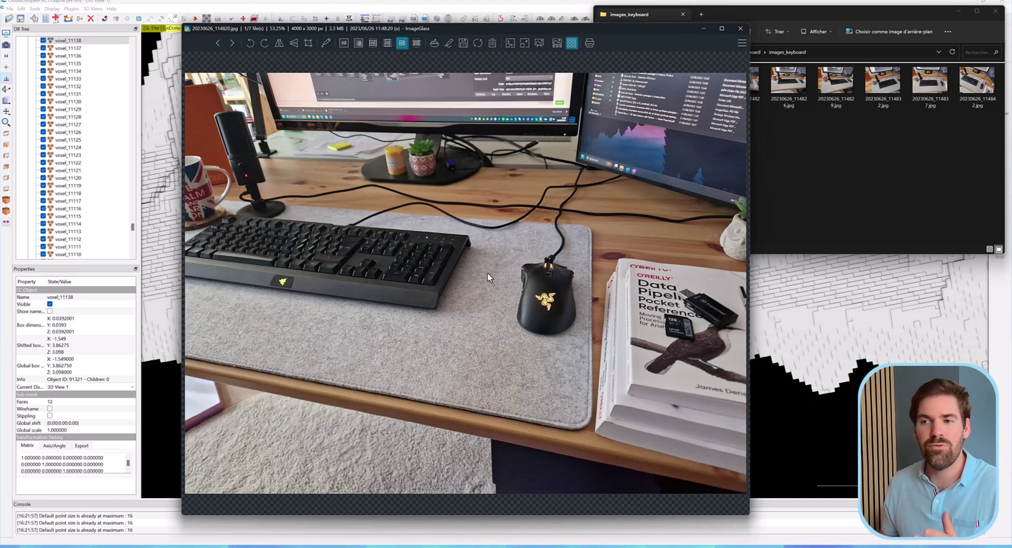
- Browse the desk photos through to 20230626_114842.jpg and close the image viewer
key(Right)
key(Right)
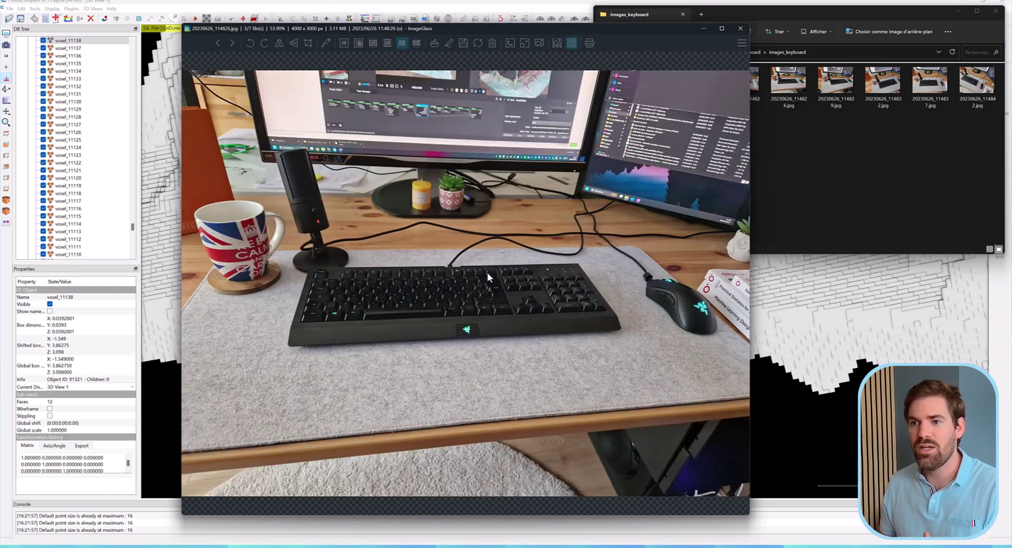
key(Right)
key(Right)
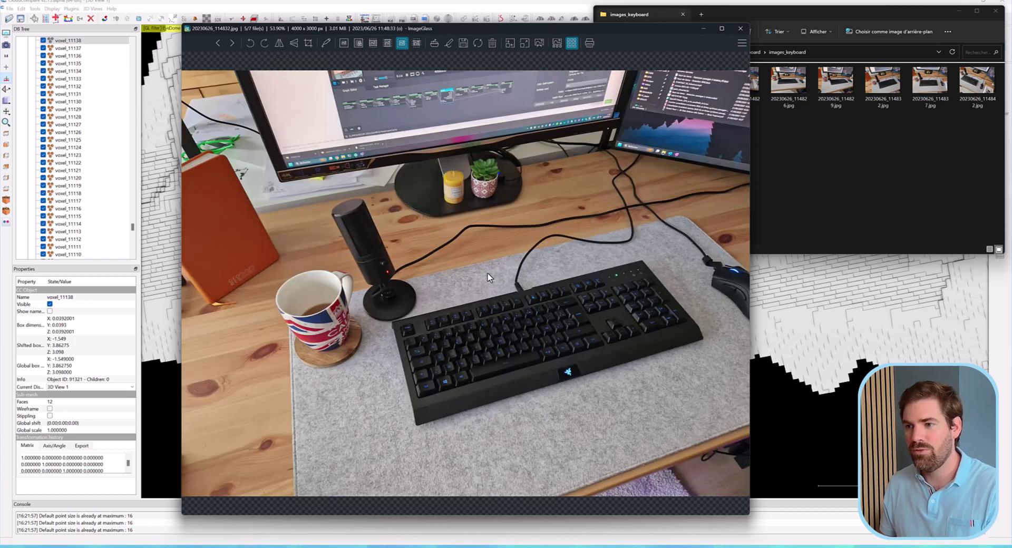
key(Right)
key(Right)
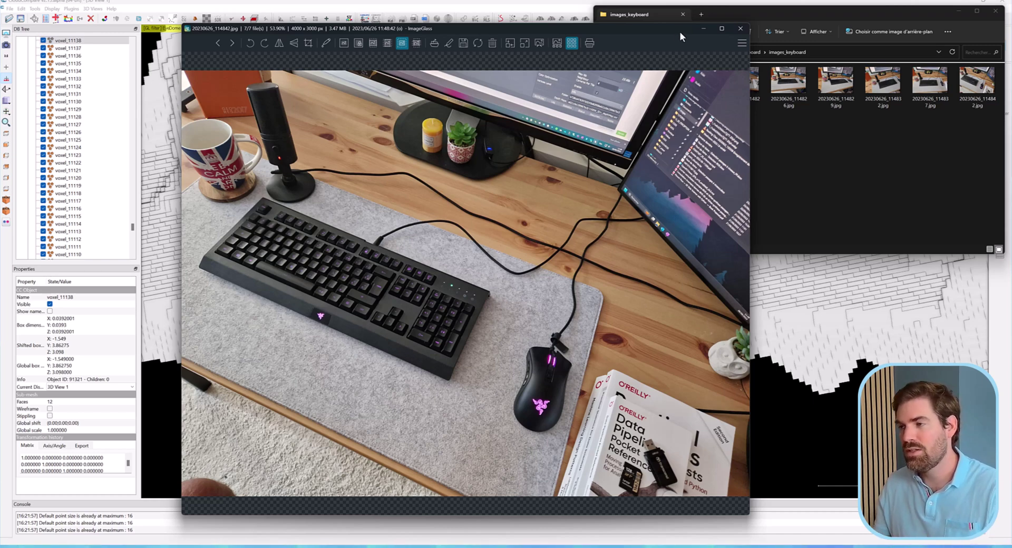
click(739, 29)
- Open depthmap_keyboard.png from the keyboard folder, examine its grey values up close and close the image
click(753, 52)
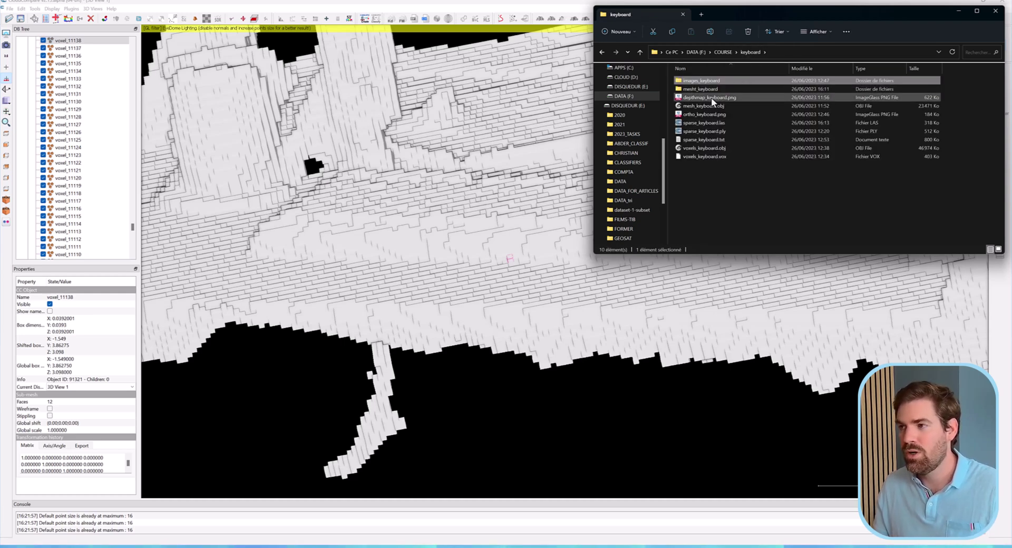
click(711, 97)
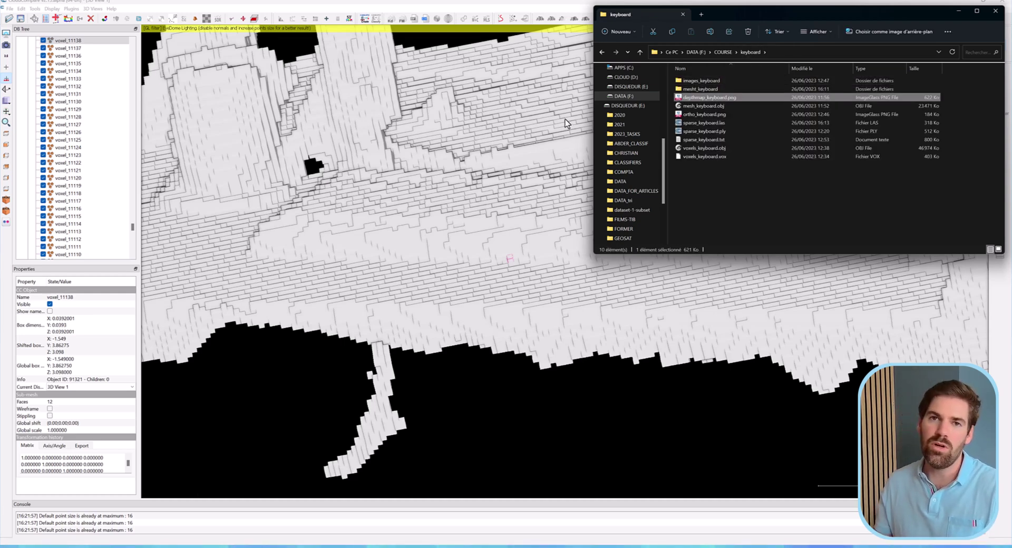
key(Return)
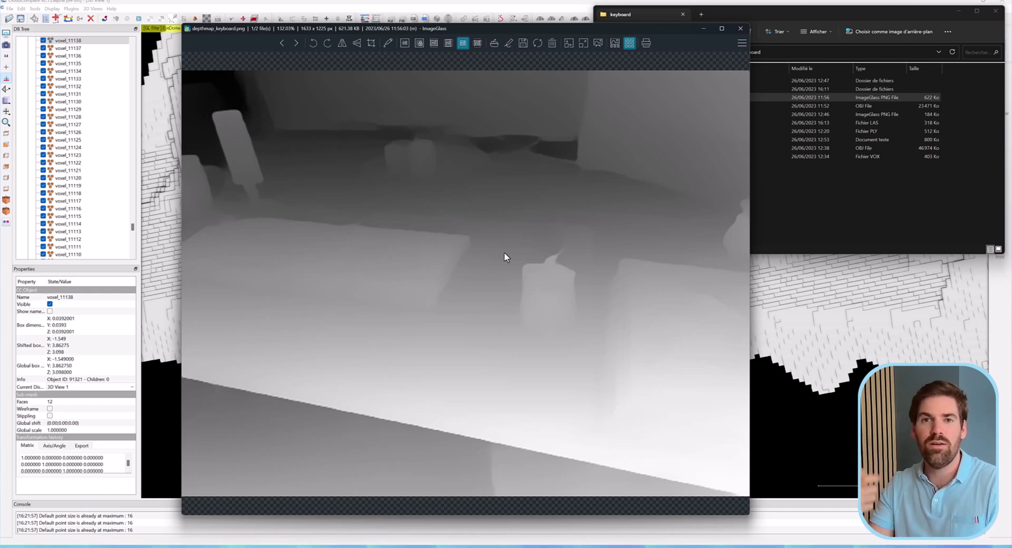
scroll(485, 275, up, 10)
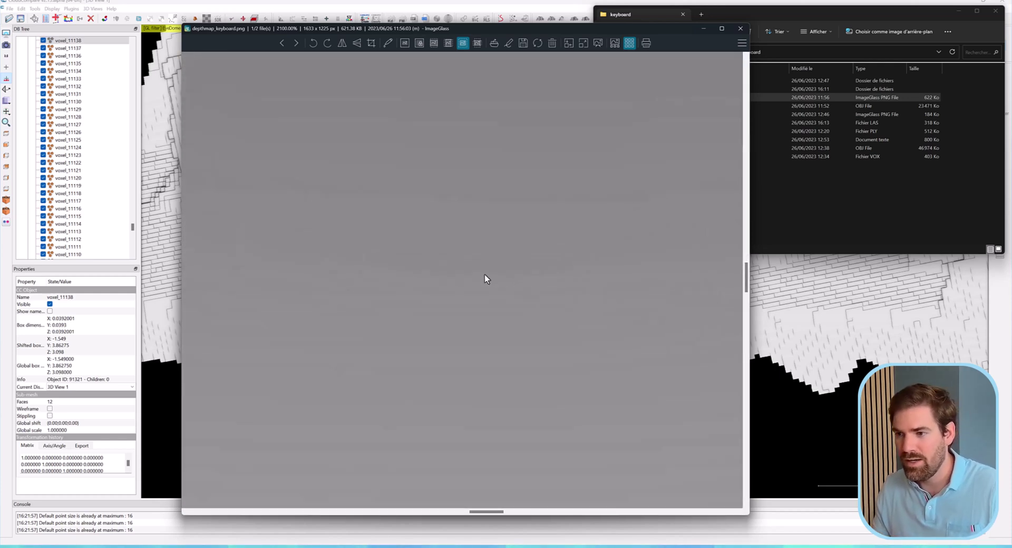
click(740, 29)
click(757, 192)
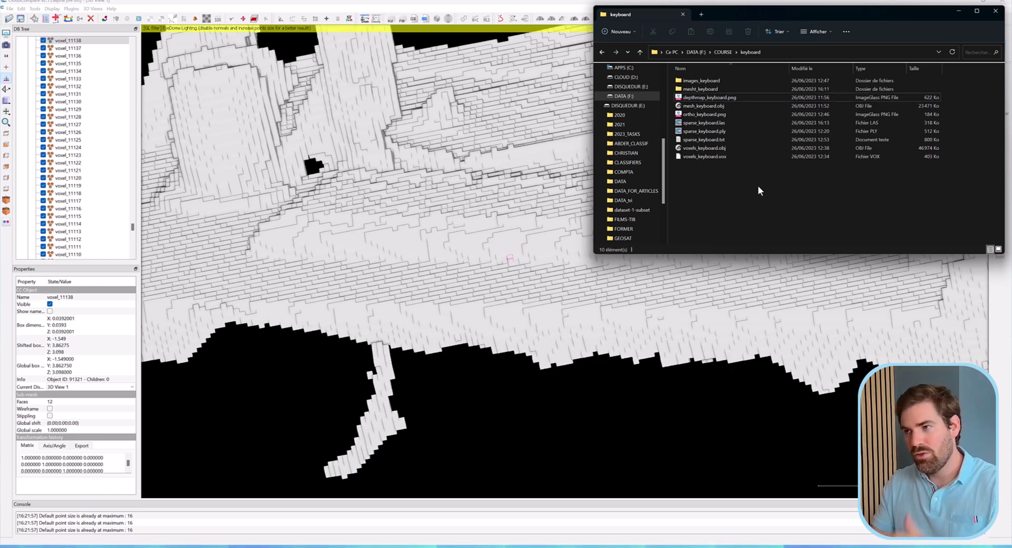
- Open ortho_keyboard.png, examine the pixels around the keyboard up close and close the image
click(708, 114)
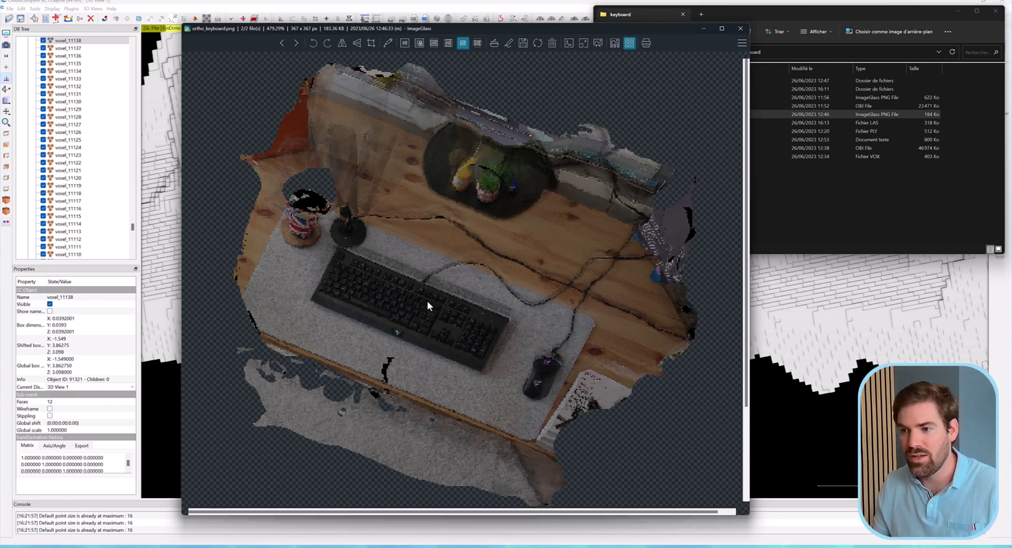
scroll(428, 309, up, 6)
scroll(439, 293, down, 2)
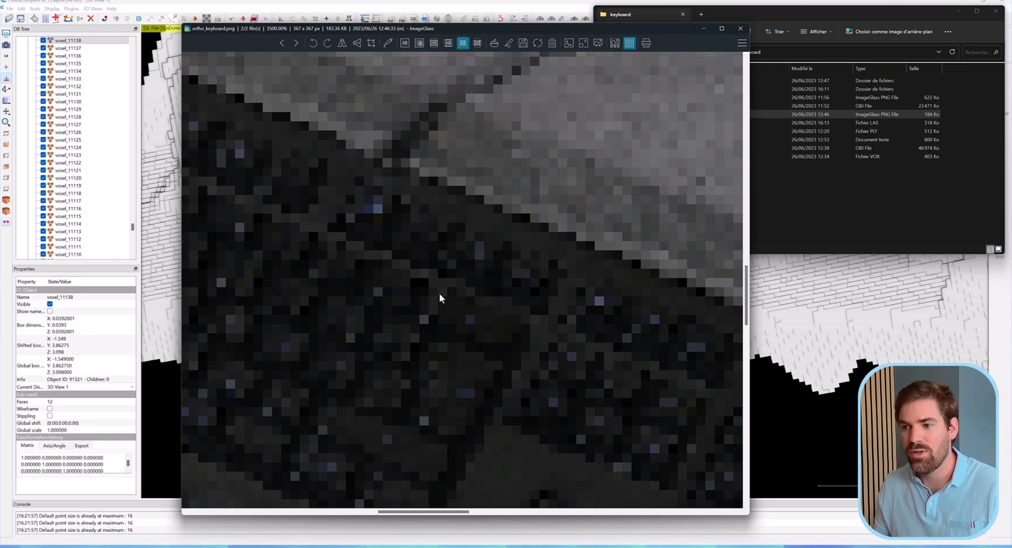
scroll(448, 296, down, 5)
scroll(442, 316, up, 6)
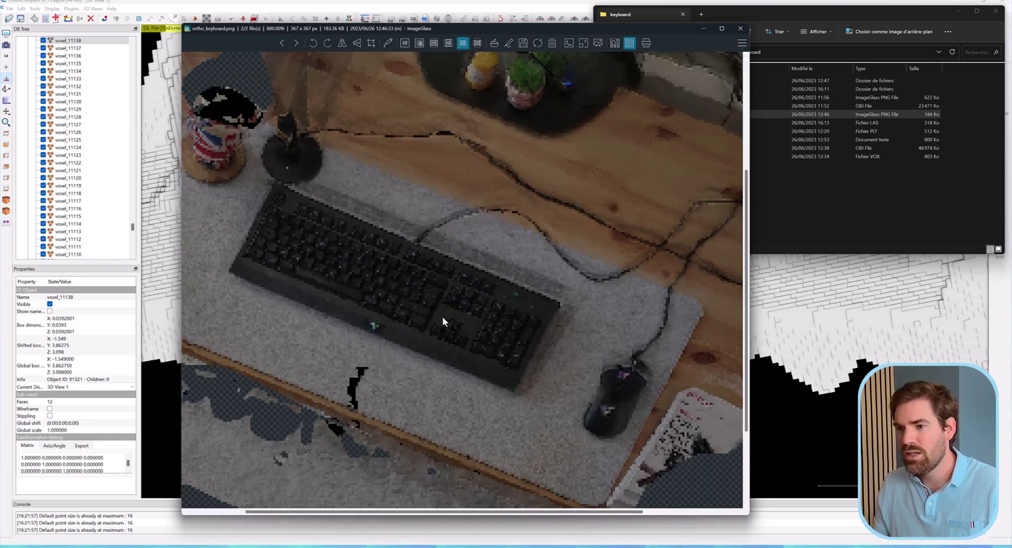
scroll(390, 274, down, 6)
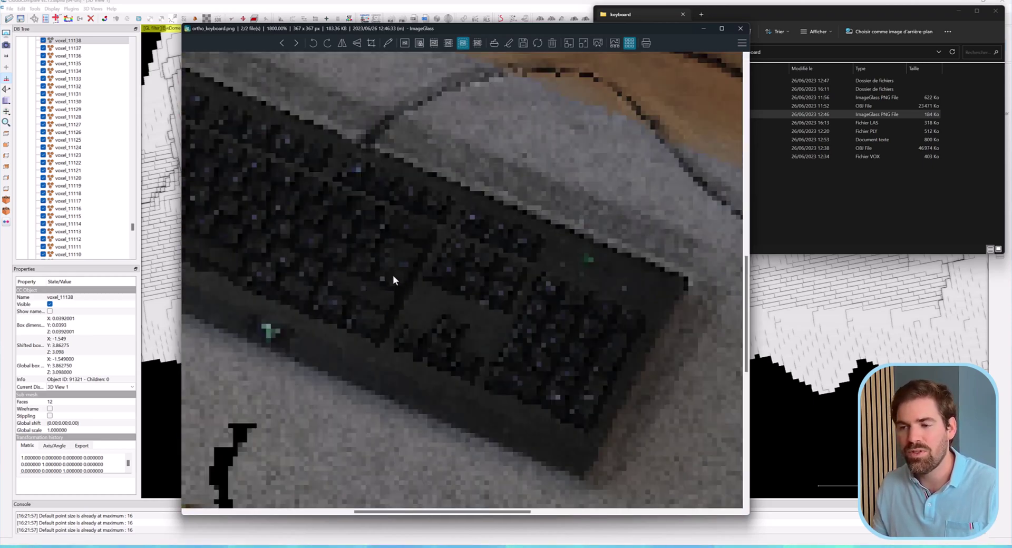
click(740, 29)
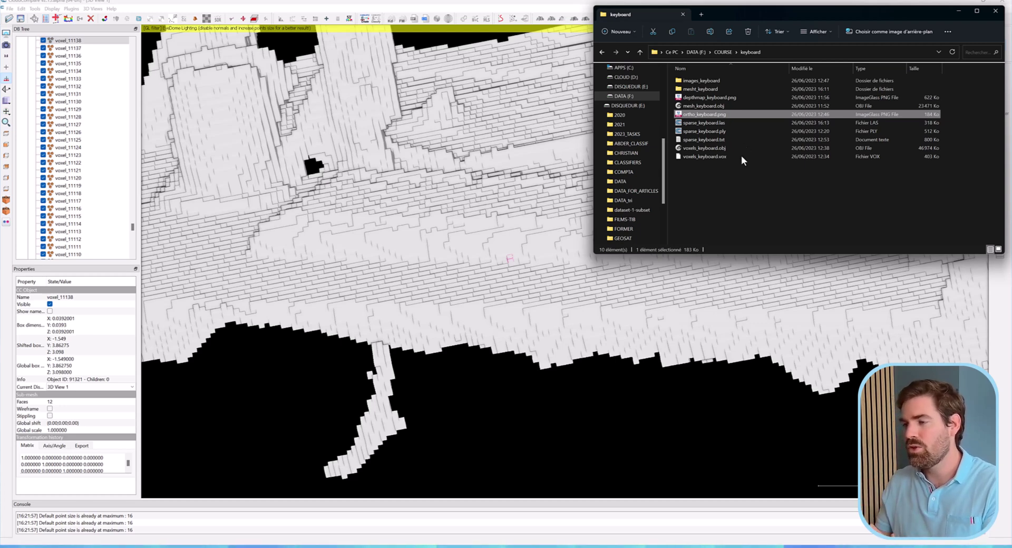
- Review the textured mesh files in the mesht_keyboard folder and return to the keyboard folder
double_click(721, 91)
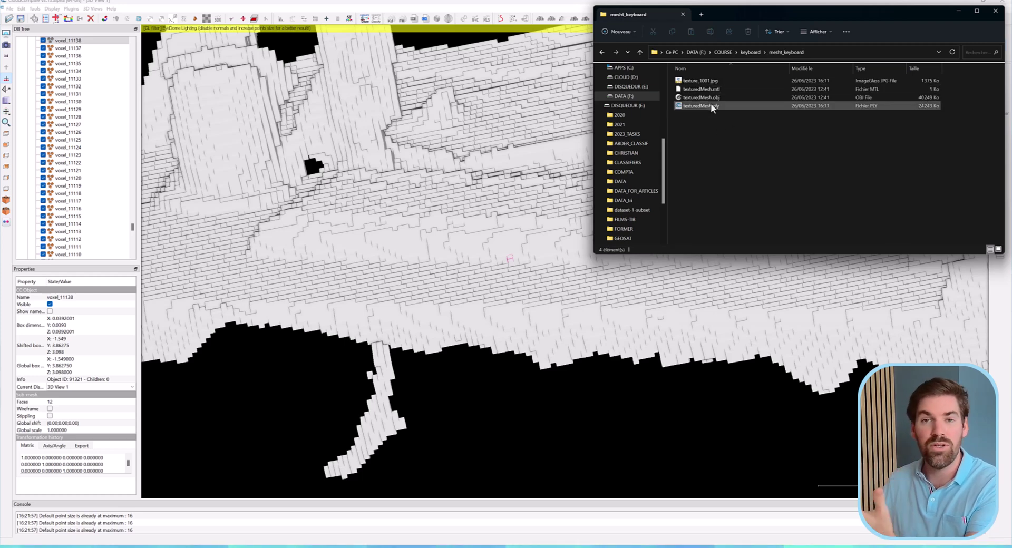
click(750, 53)
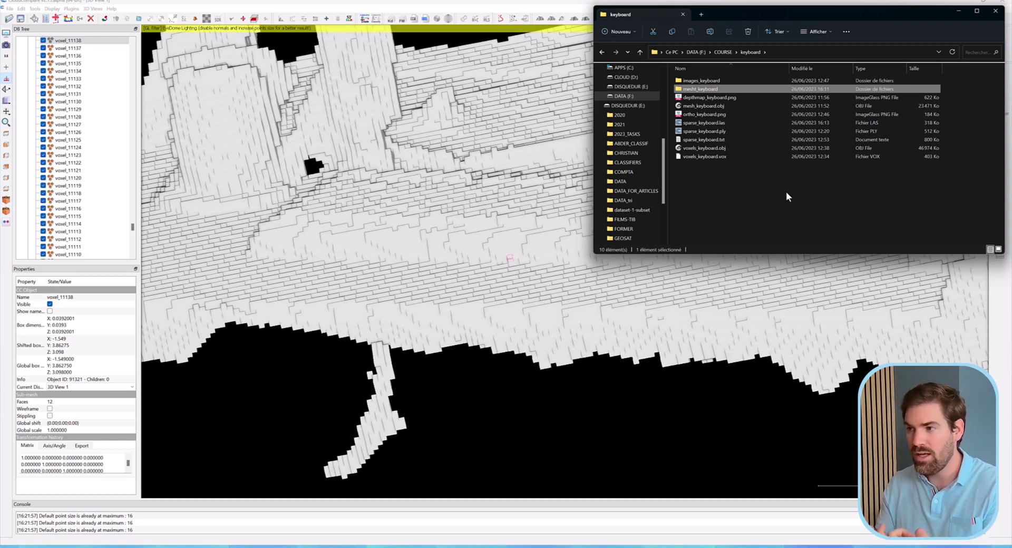
click(735, 140)
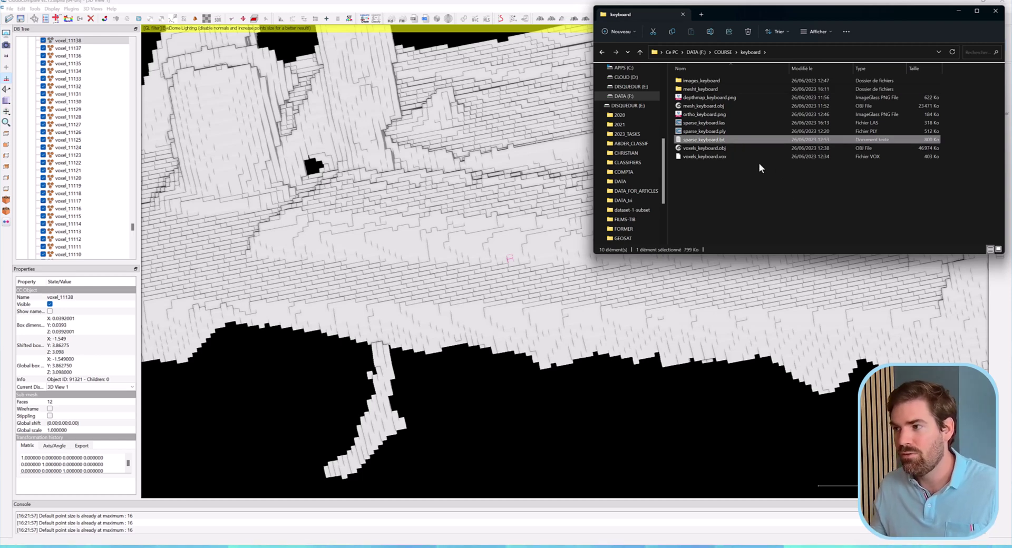
click(761, 191)
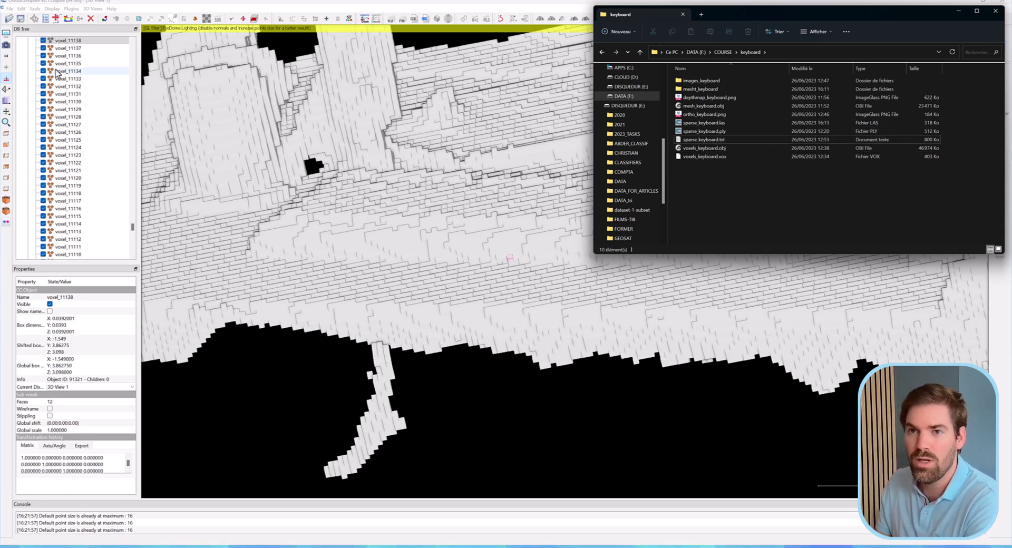
- In CloudCompare, collapse and hide voxels_keyboard, then show and select sparse_keyboard.las with the whole cloud in view
drag(132, 229, 133, 56)
click(27, 55)
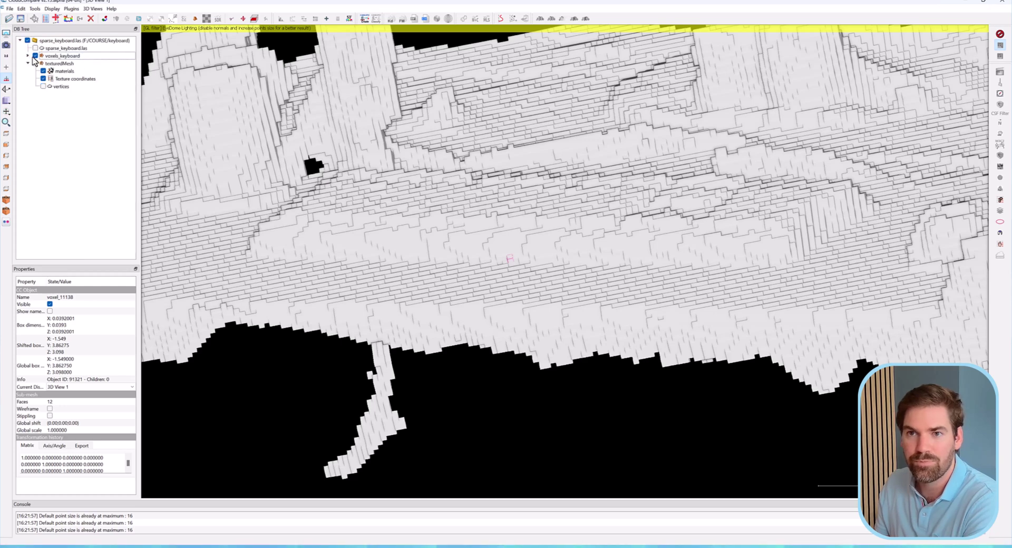
click(34, 56)
click(35, 48)
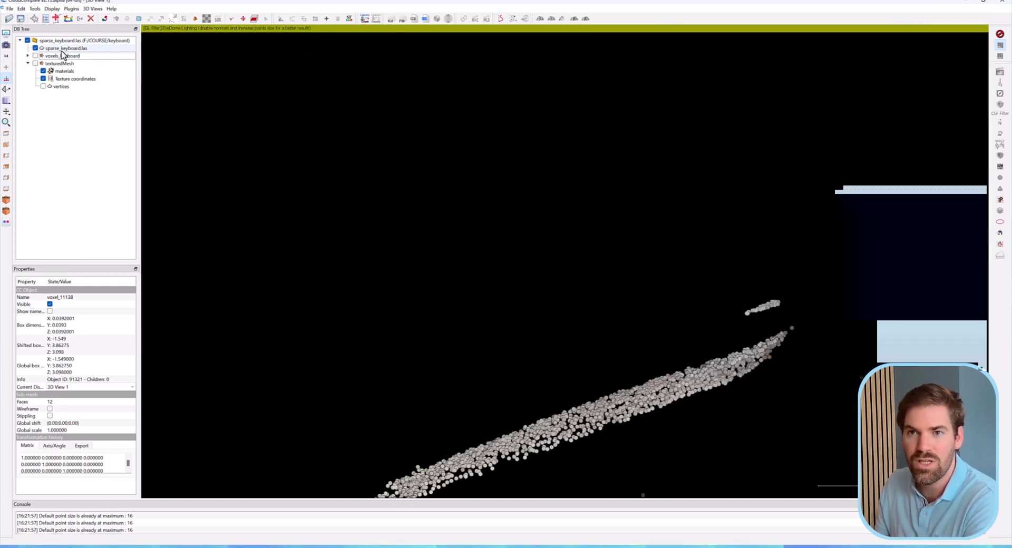
click(5, 54)
drag(606, 383, 708, 361)
click(61, 48)
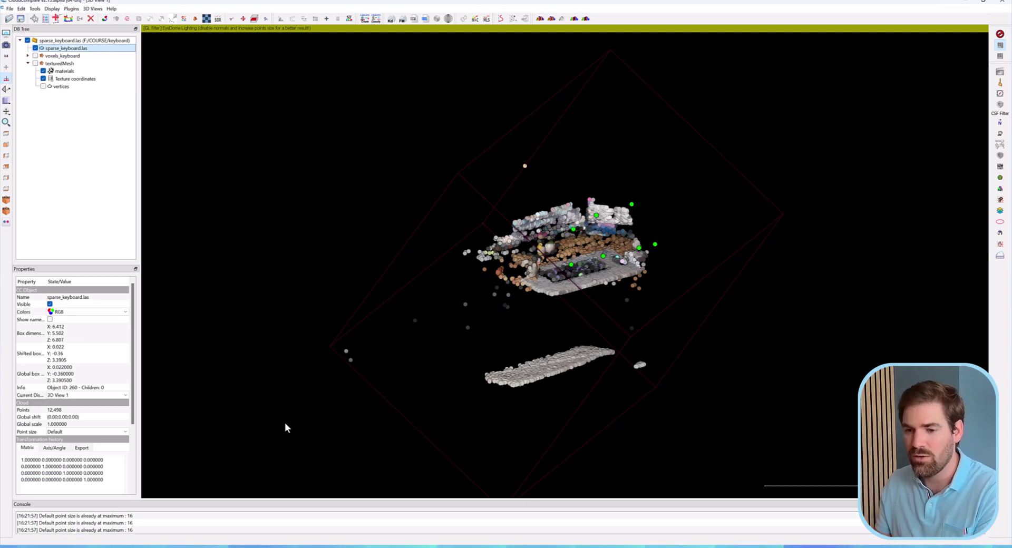
- Switch to File Explorer, open sparse_keyboard.txt from the keyboard folder and examine its header and first point's values
mouse_move(158, 533)
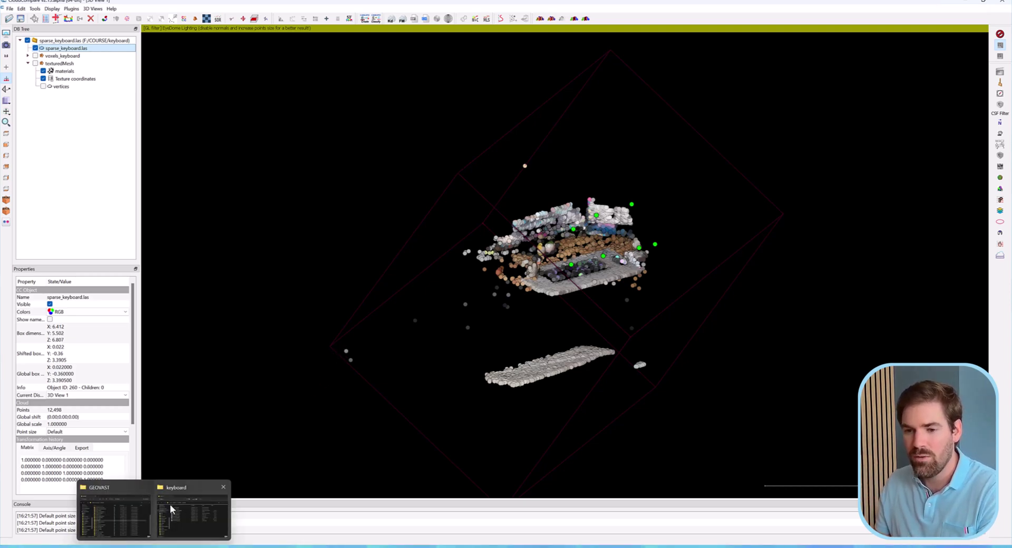
click(148, 487)
click(156, 517)
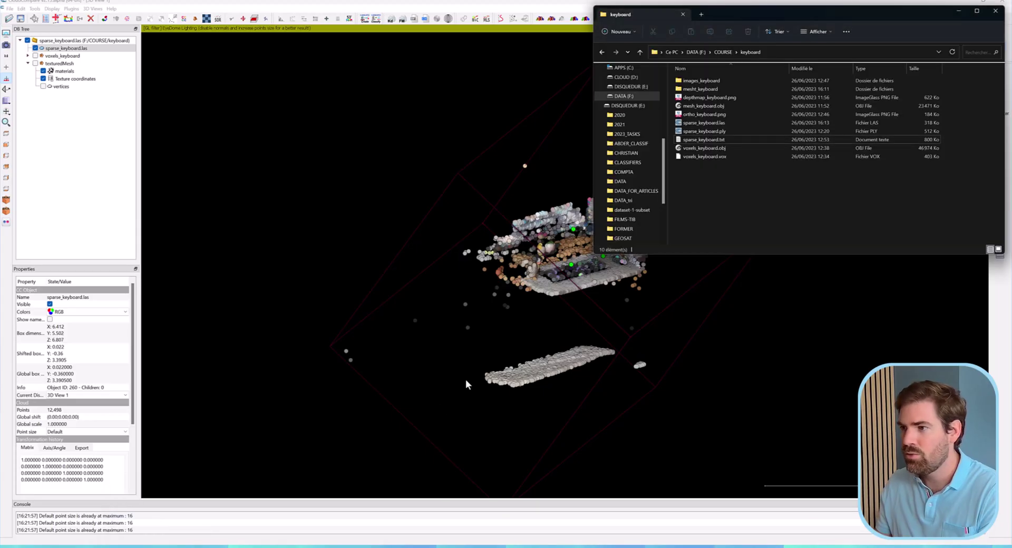
click(729, 140)
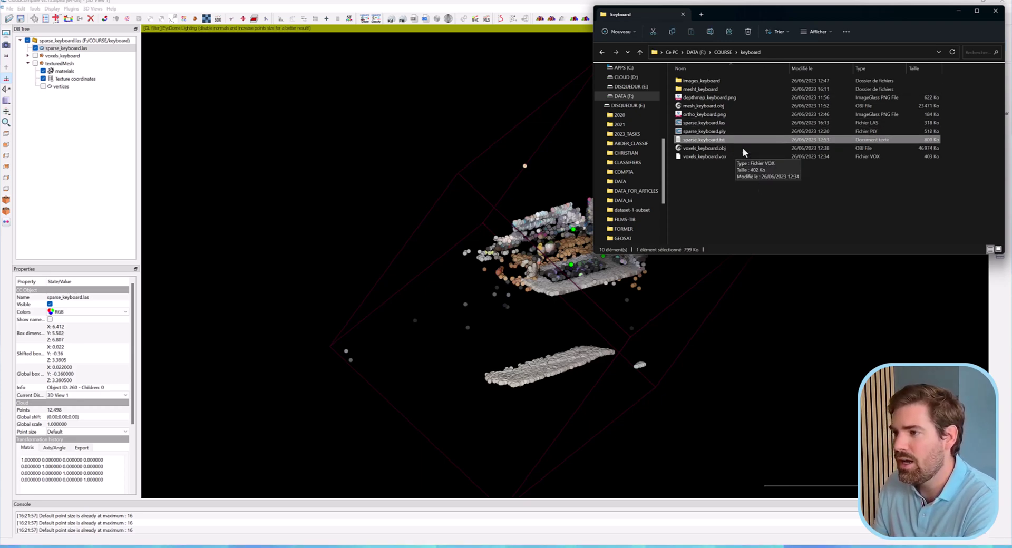
double_click(713, 141)
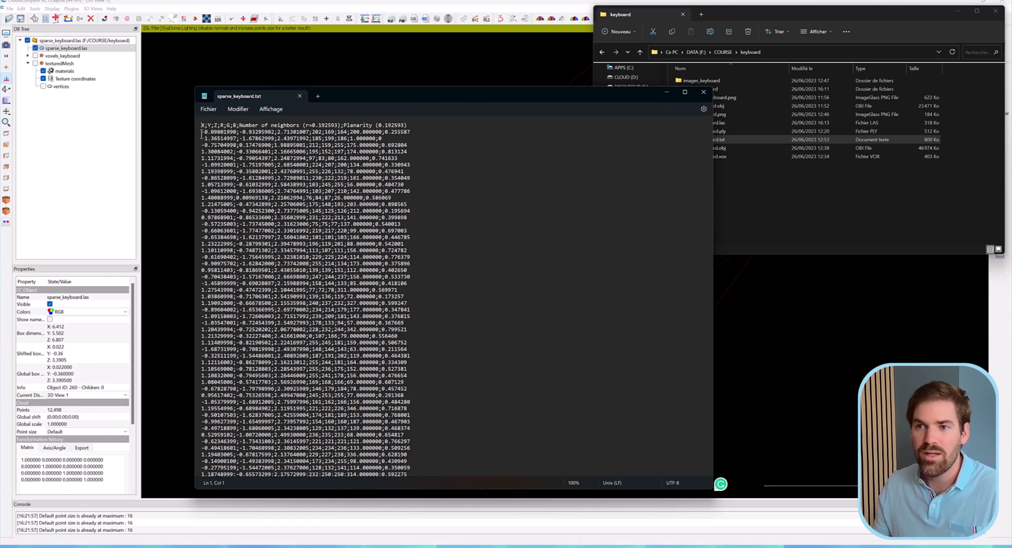
click(232, 132)
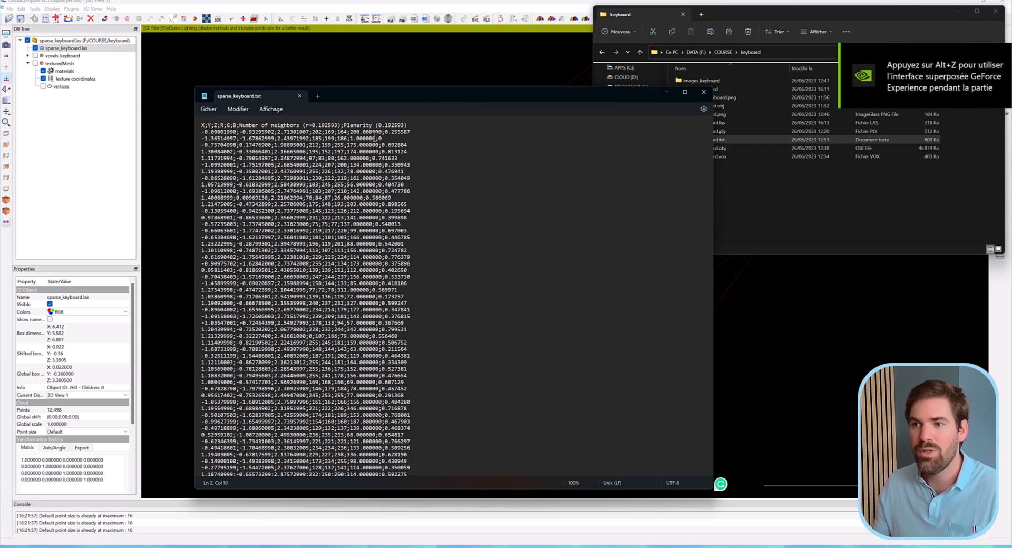
- Skim the remaining rows of sparse_keyboard.txt, close it, and compare the file sizes of sparse_keyboard.ply and sparse_keyboard.las
scroll(595, 182, down, 9)
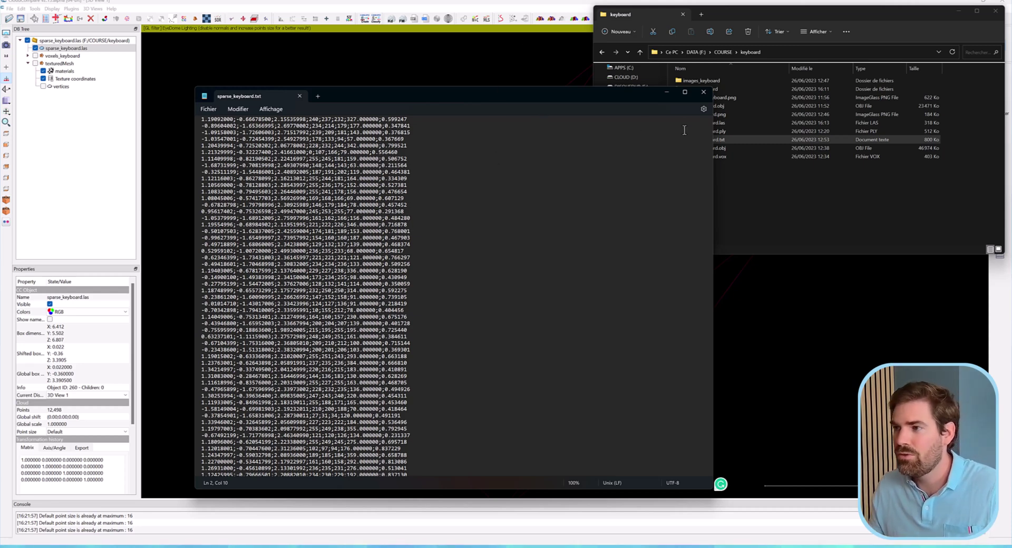
click(703, 91)
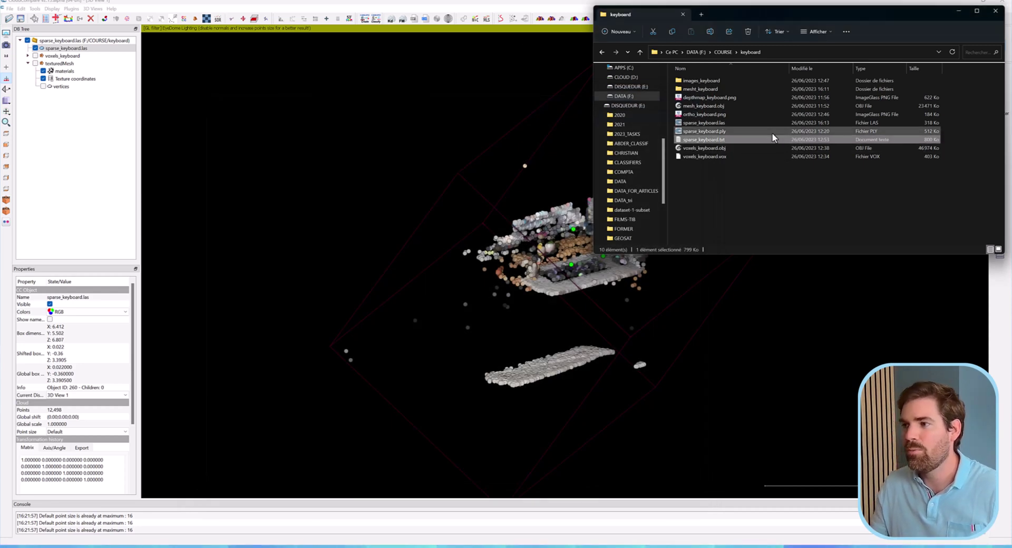
click(717, 131)
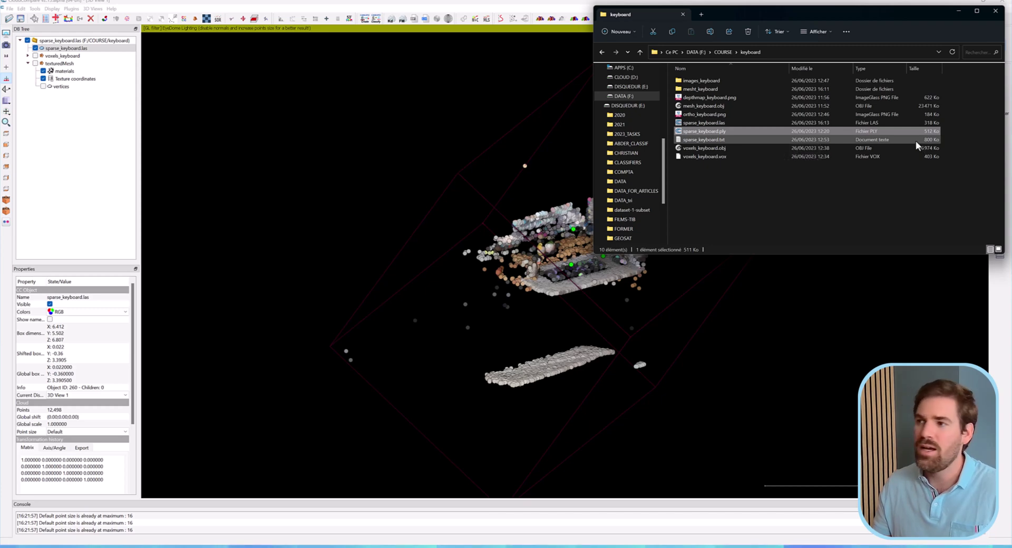
click(712, 123)
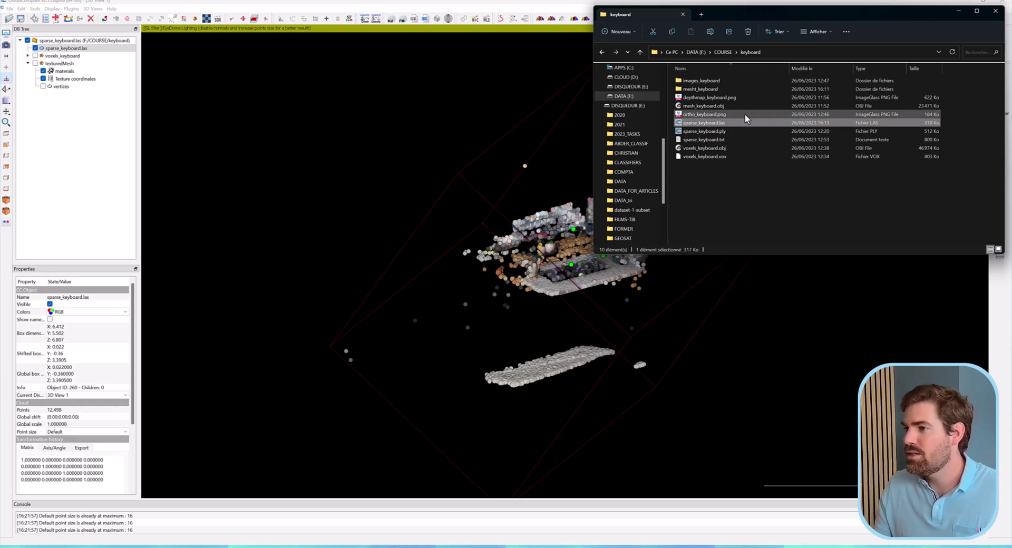
- In the mesht_keyboard folder, check texturedMesh.obj, then view the texture_1001.jpg texture atlas and close the image
double_click(737, 90)
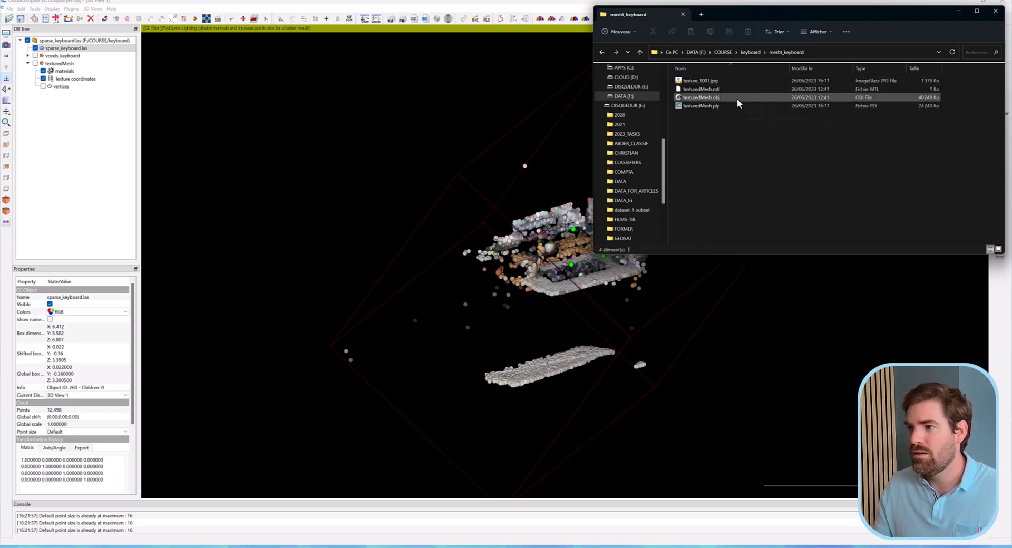
click(704, 97)
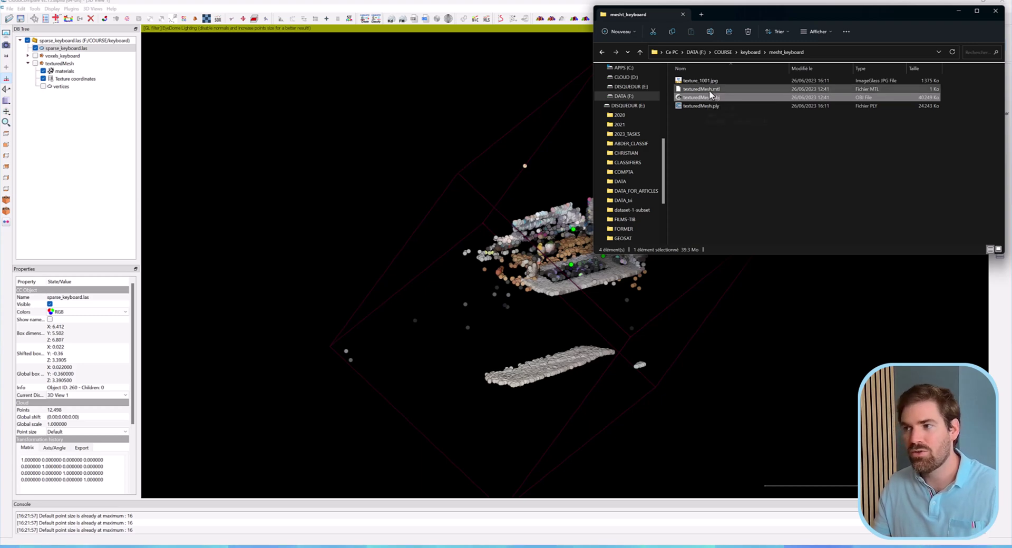
click(700, 81)
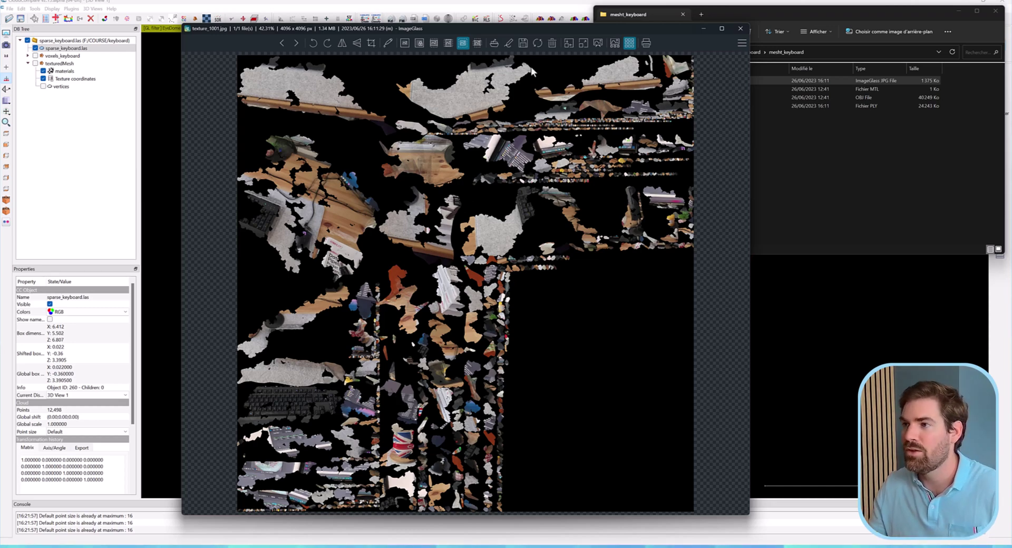
click(740, 29)
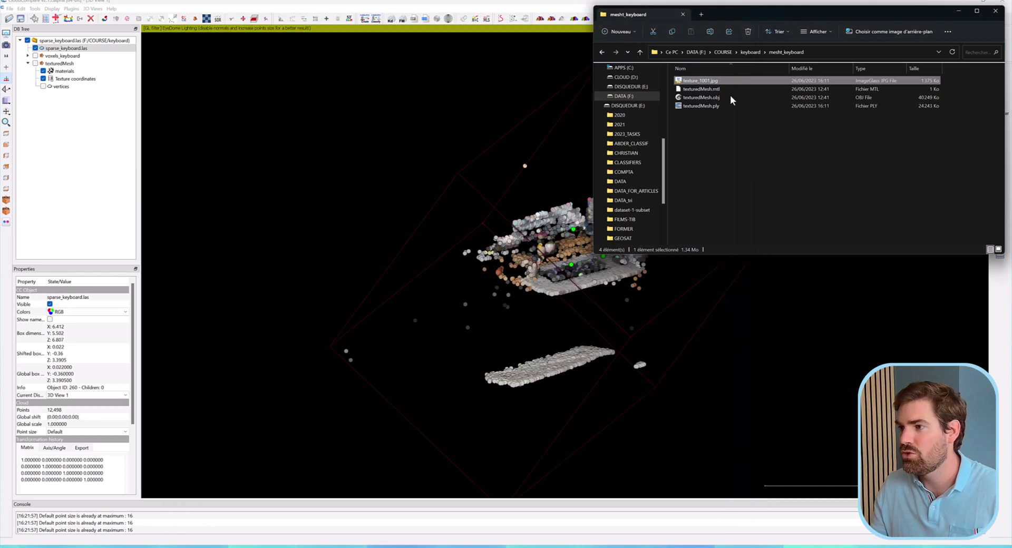
- Return to the keyboard folder, check the details of voxels_keyboard.vox and clear the file selection
click(748, 52)
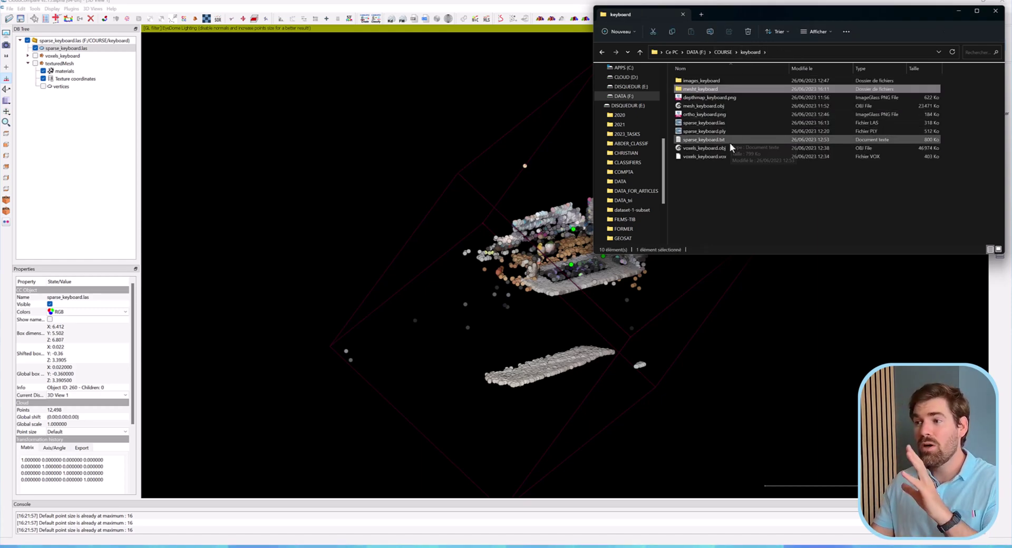
click(725, 157)
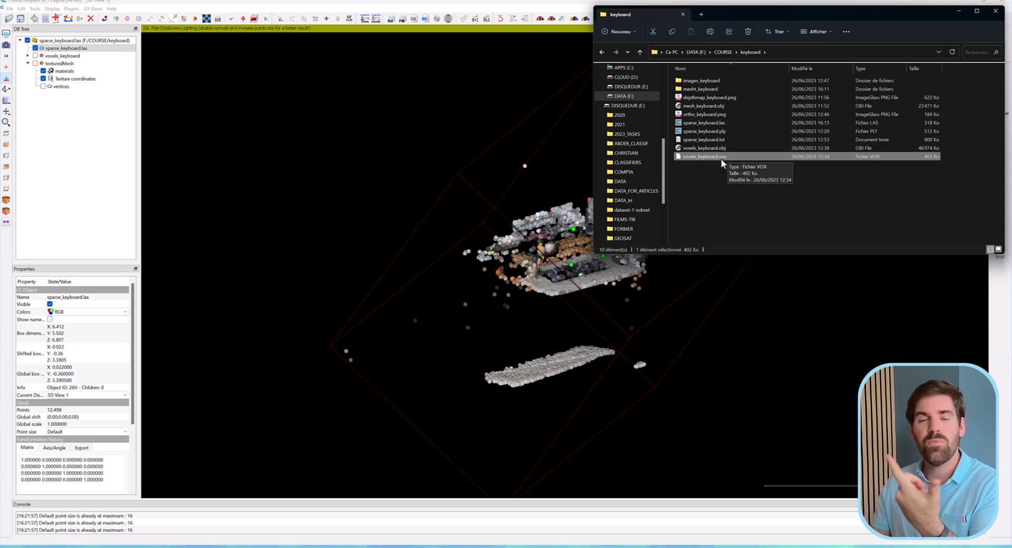
click(736, 189)
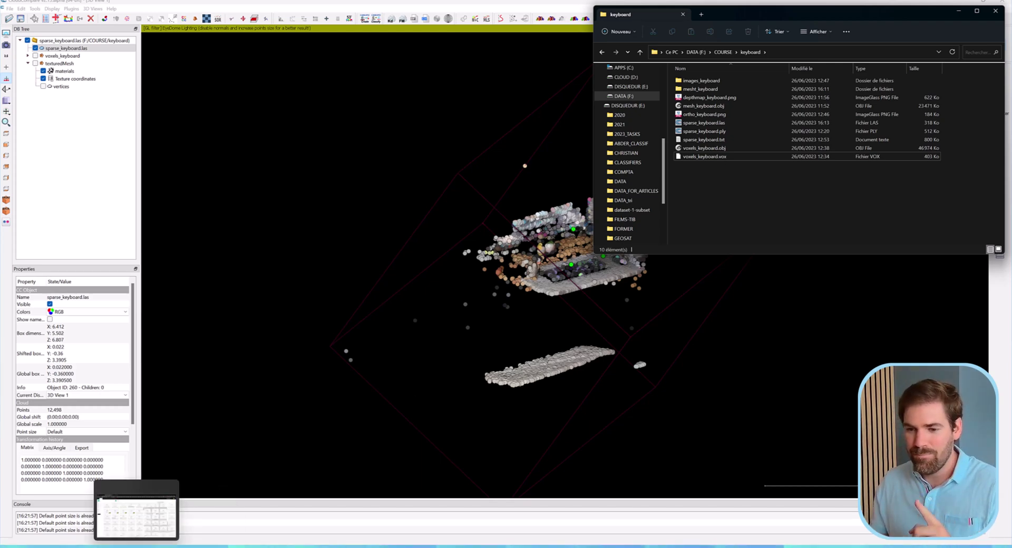
- Switch to Flyvast in the browser, open the sparse_keyboard dataset and inspect its point cloud from another angle
click(190, 508)
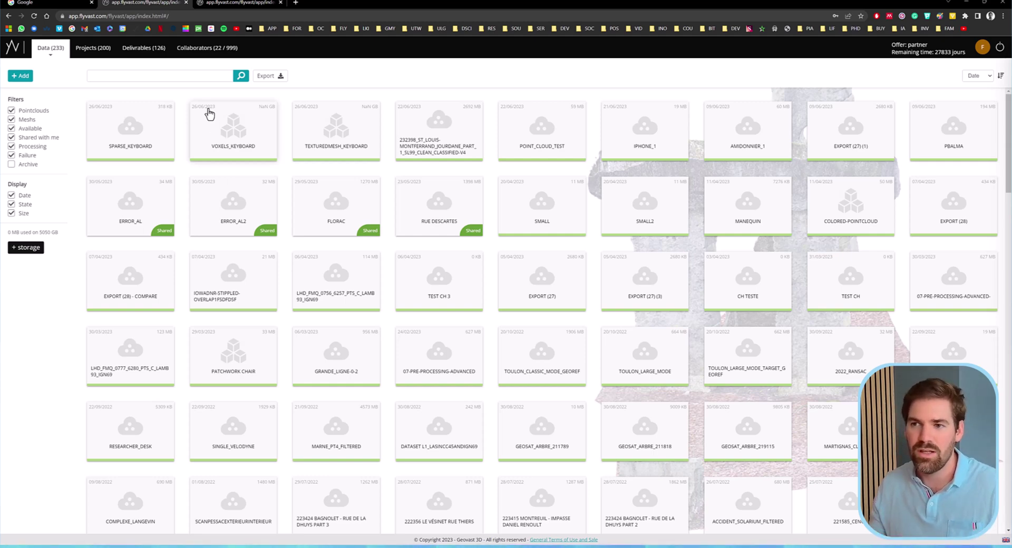
click(127, 143)
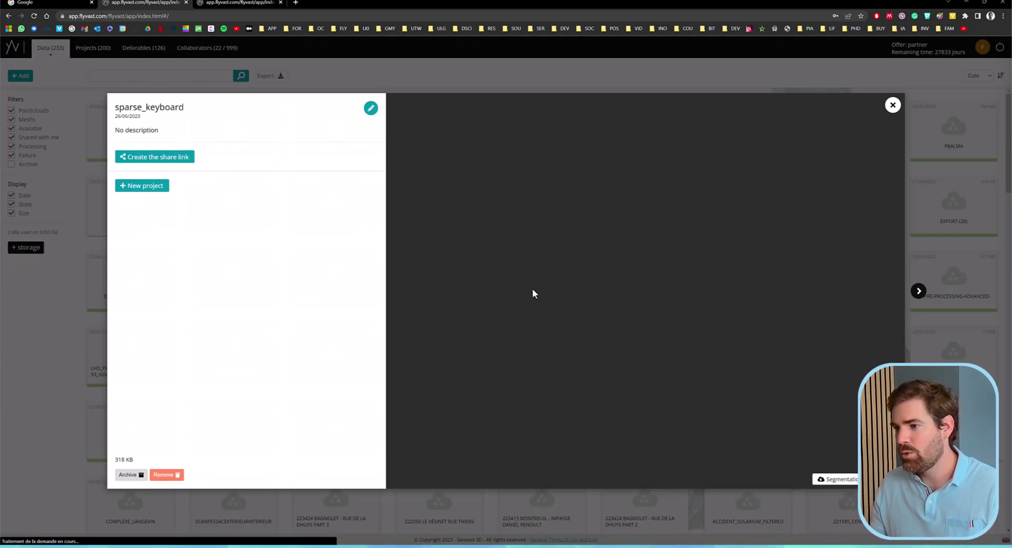
drag(680, 311, 885, 243)
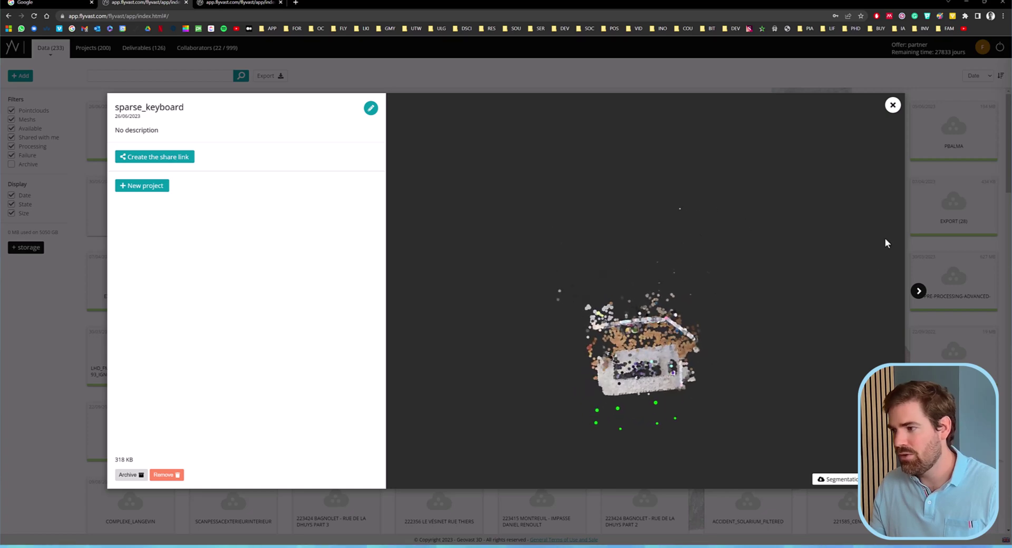
- Advance to the voxels_keyboard dataset and examine the voxel model's surface up close
click(918, 291)
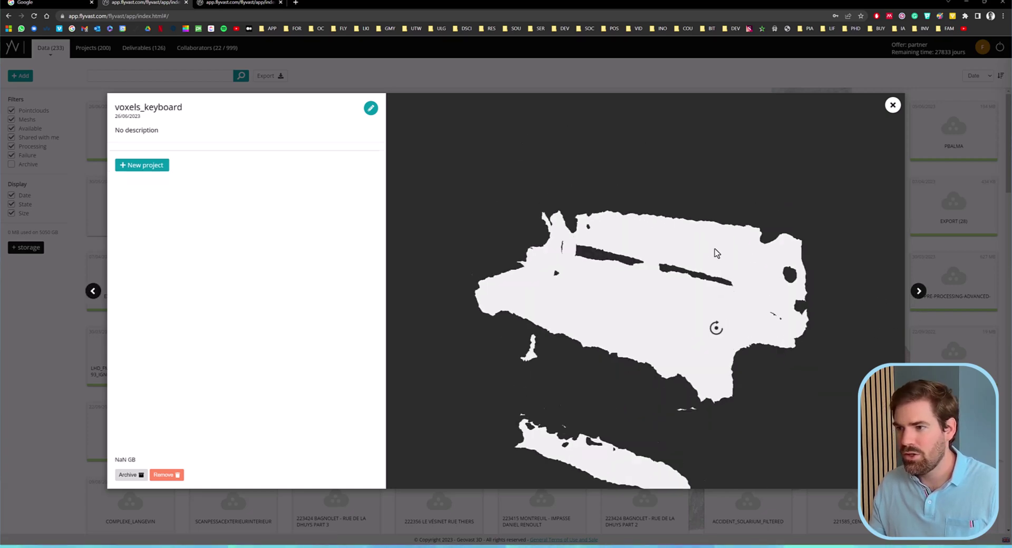
scroll(643, 343, up, 10)
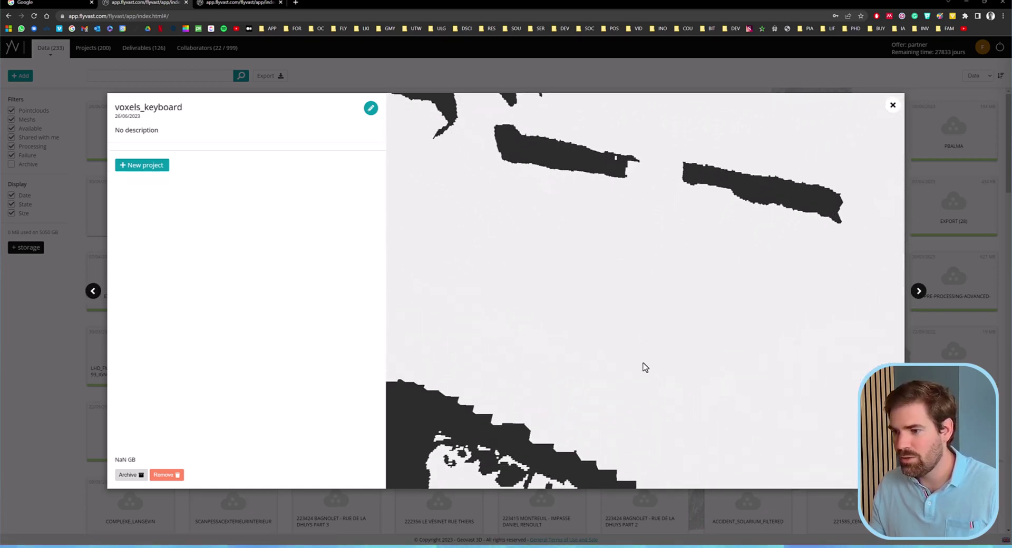
scroll(645, 368, up, 5)
- Advance to the texturedMesh_keyboard dataset, examine the mesh up close and close the dataset preview
click(918, 291)
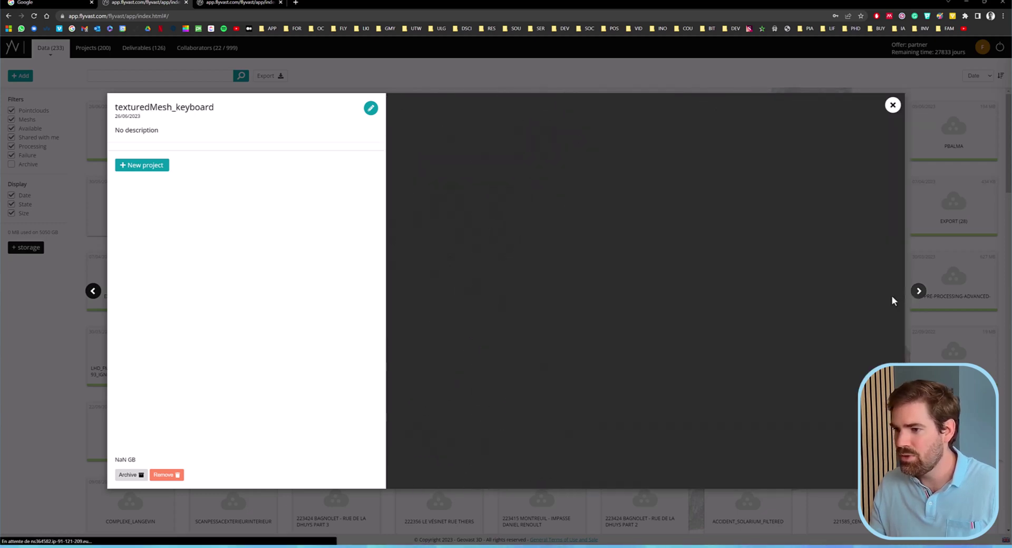
scroll(626, 289, up, 10)
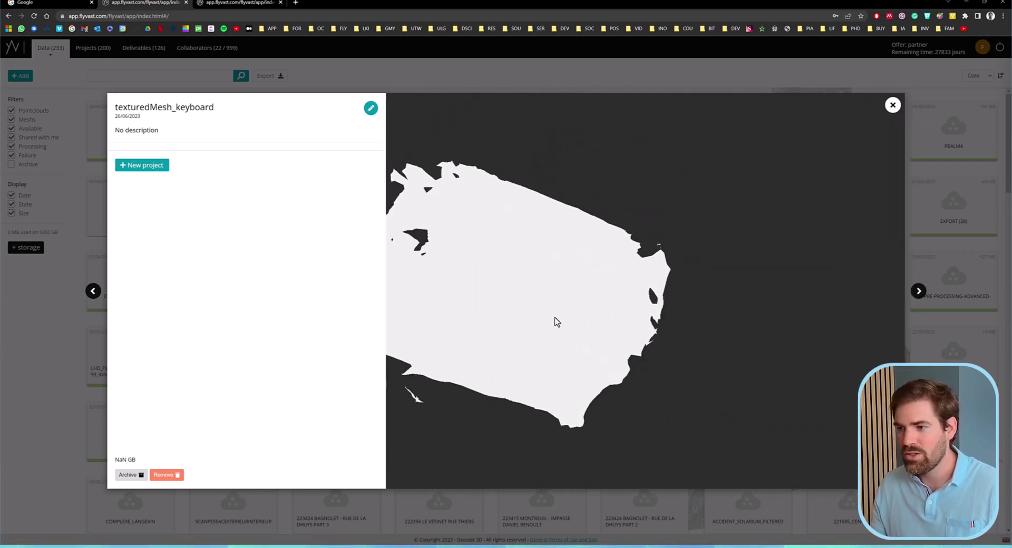
scroll(553, 321, up, 6)
click(892, 105)
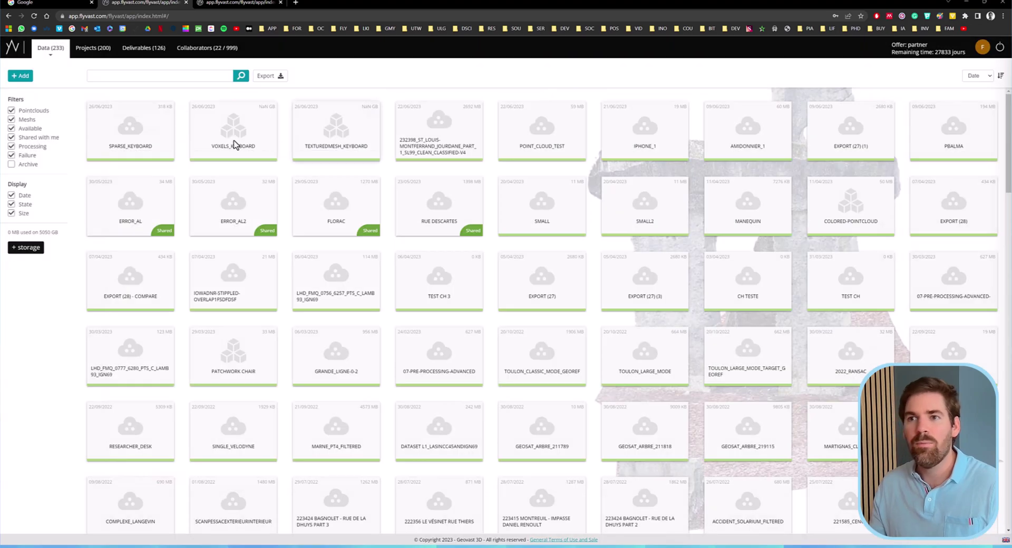
- Among the deliverables, examine the 2021 Point Cloud Segmentation kitchen, advance to PCID_6_Indoor and close the preview
click(138, 52)
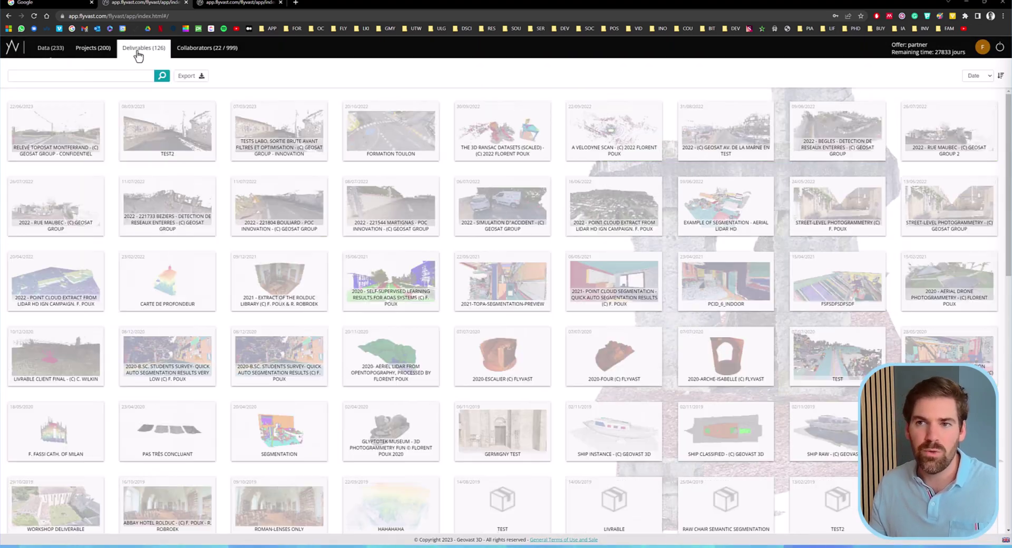
click(171, 160)
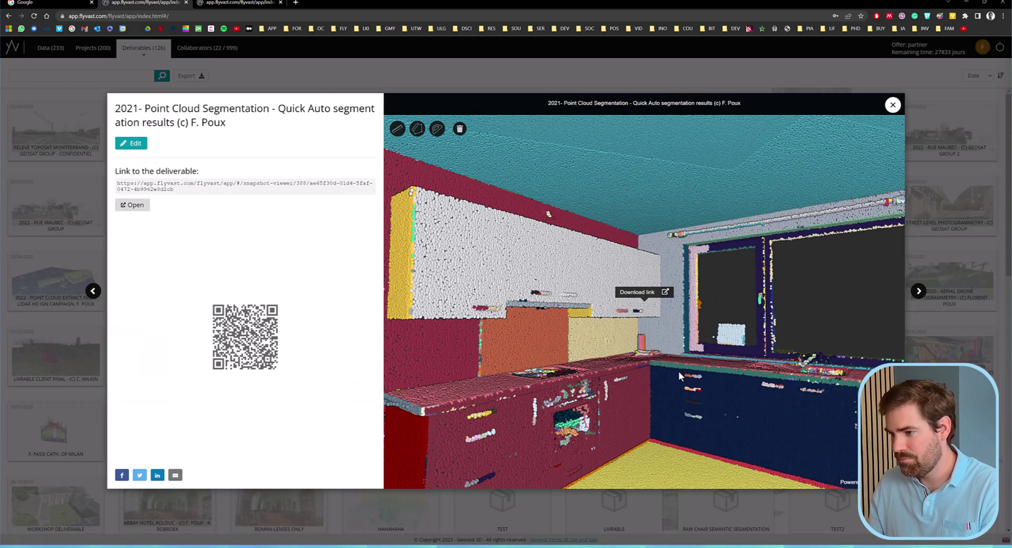
drag(644, 384, 722, 366)
scroll(730, 385, down, 5)
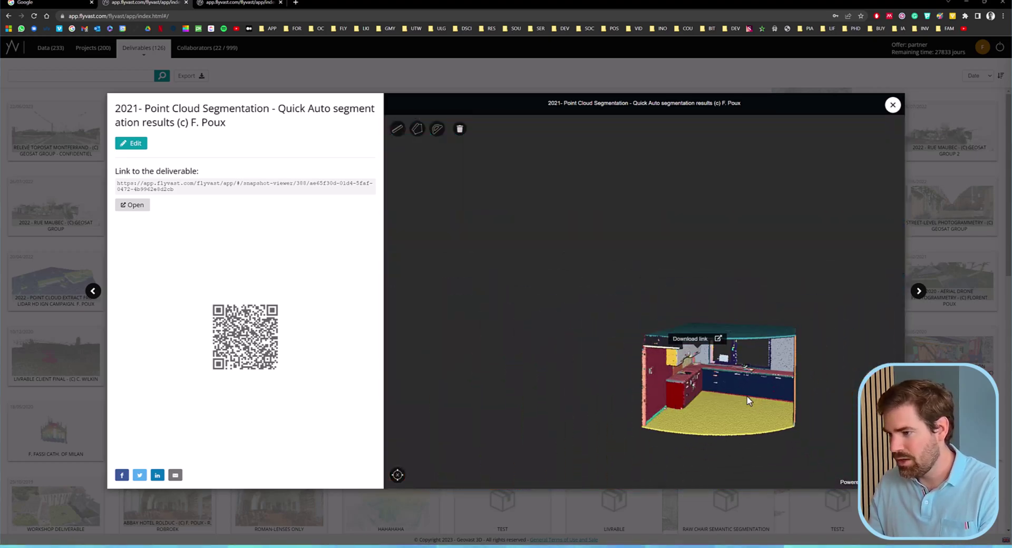
click(919, 292)
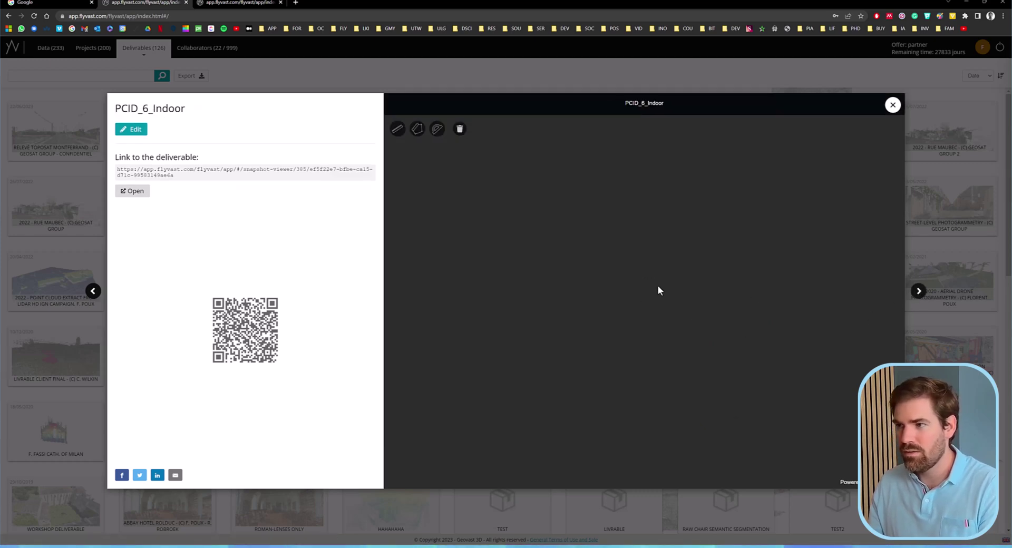
click(893, 107)
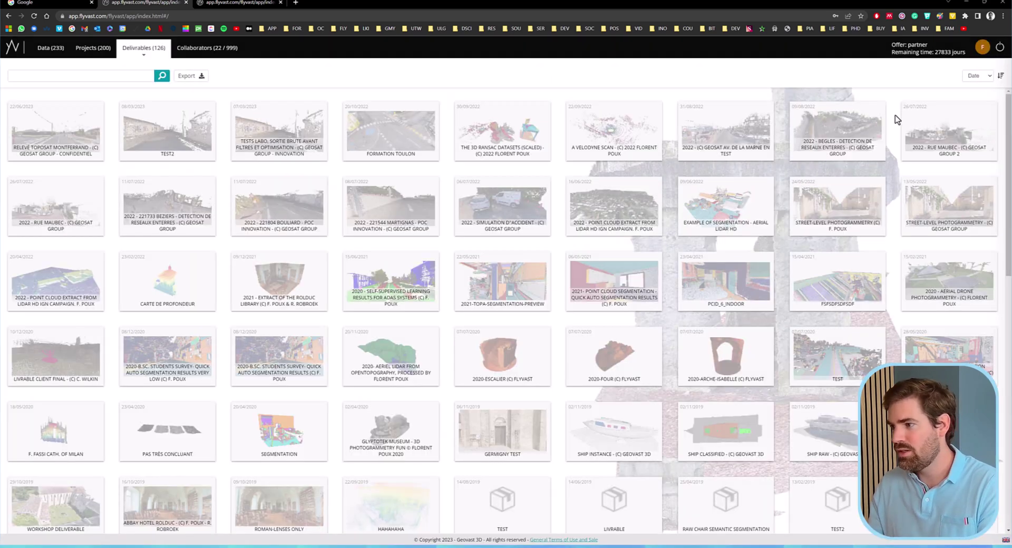
- Open the 2020 Aerial Drone Photogrammetry deliverable, look around its point cloud and close the preview
click(931, 266)
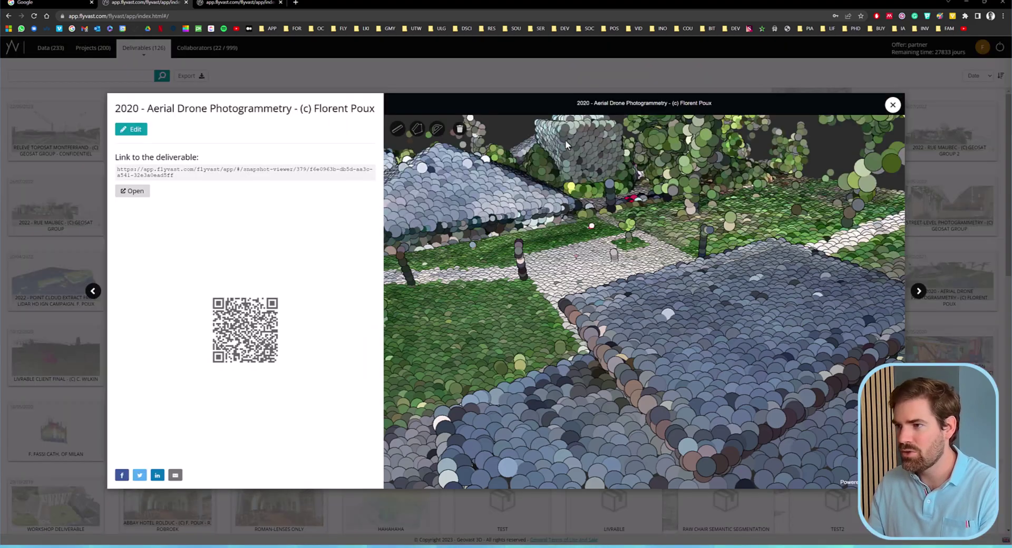
drag(565, 140, 795, 210)
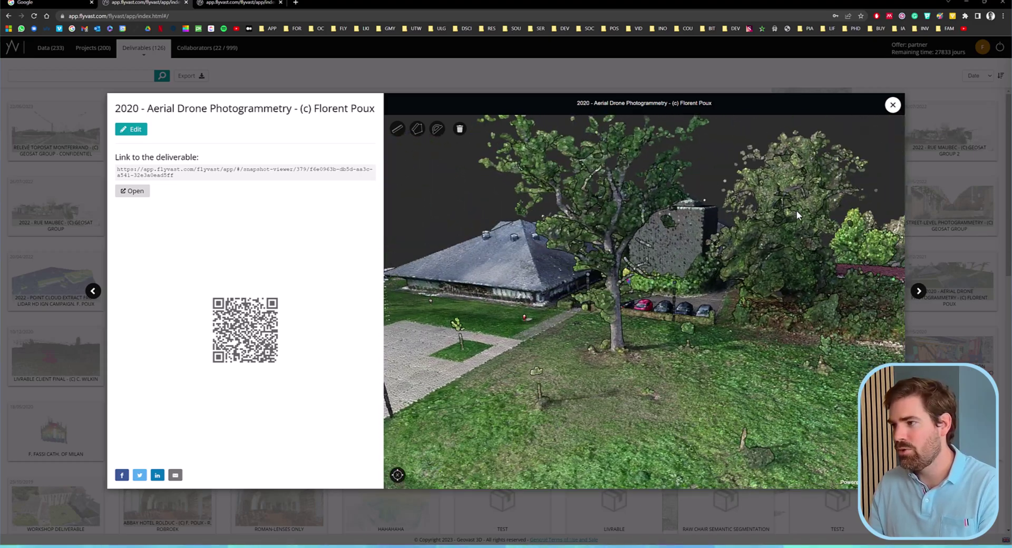
click(892, 106)
- Open the Verviers_test deliverable, examine the scanned building's interior objects and structure up close, and close the preview
click(624, 317)
scroll(626, 328, up, 3)
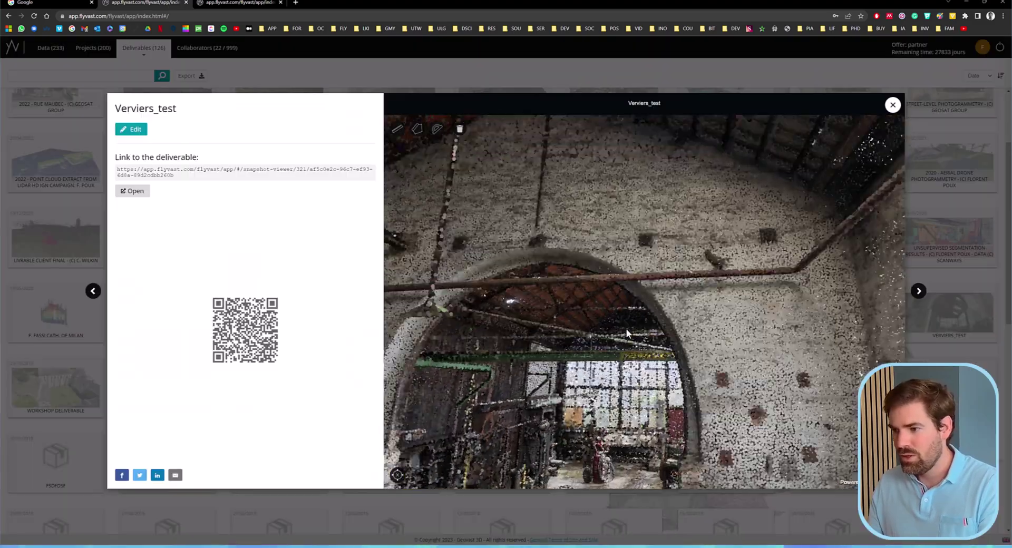
scroll(626, 328, up, 3)
drag(626, 328, 734, 341)
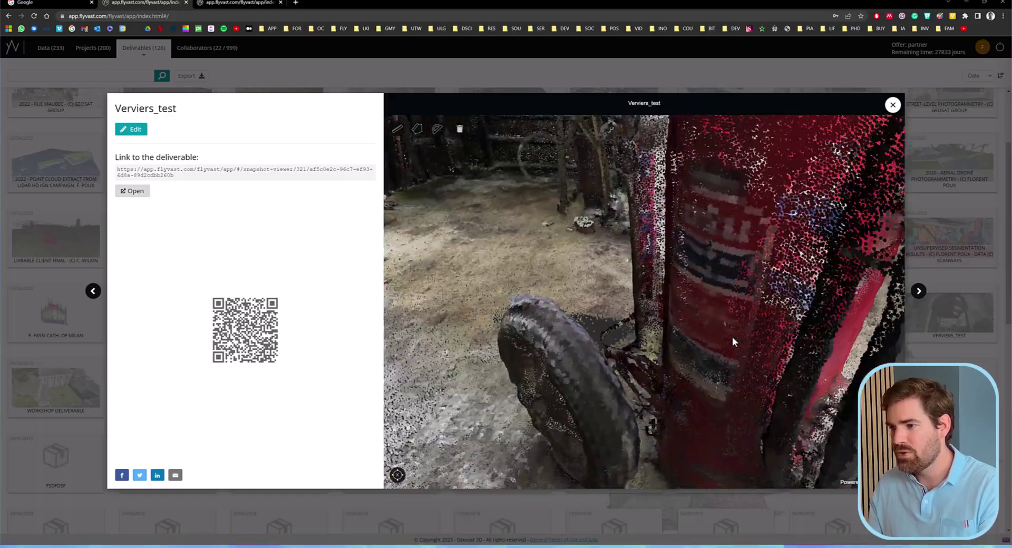
scroll(732, 336, down, 5)
drag(627, 324, 637, 364)
scroll(535, 388, down, 5)
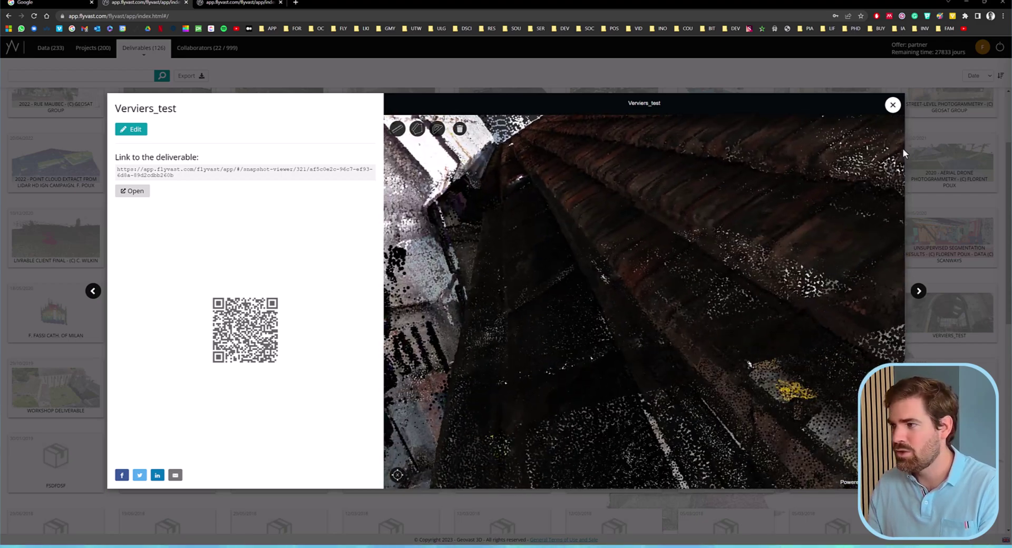
click(893, 105)
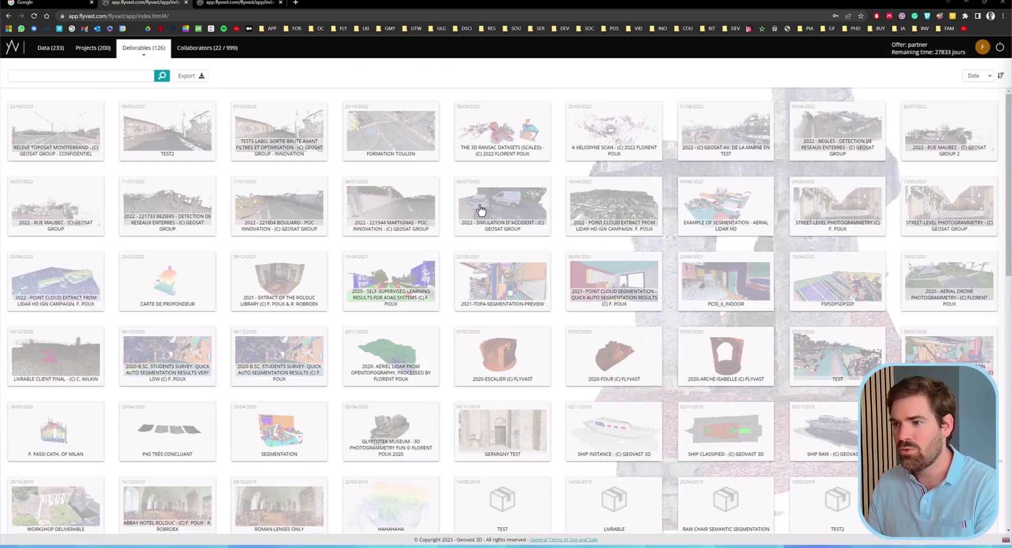
- Open the 2022 Point Cloud Extract from LiDAR HD IGN Campaign deliverable and examine the town down to individual points
click(594, 206)
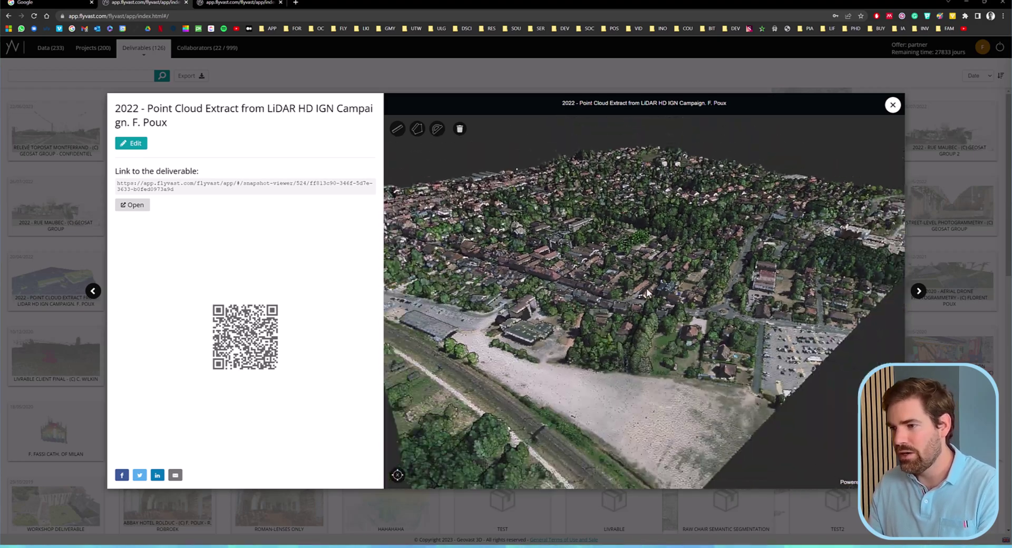
double_click(569, 280)
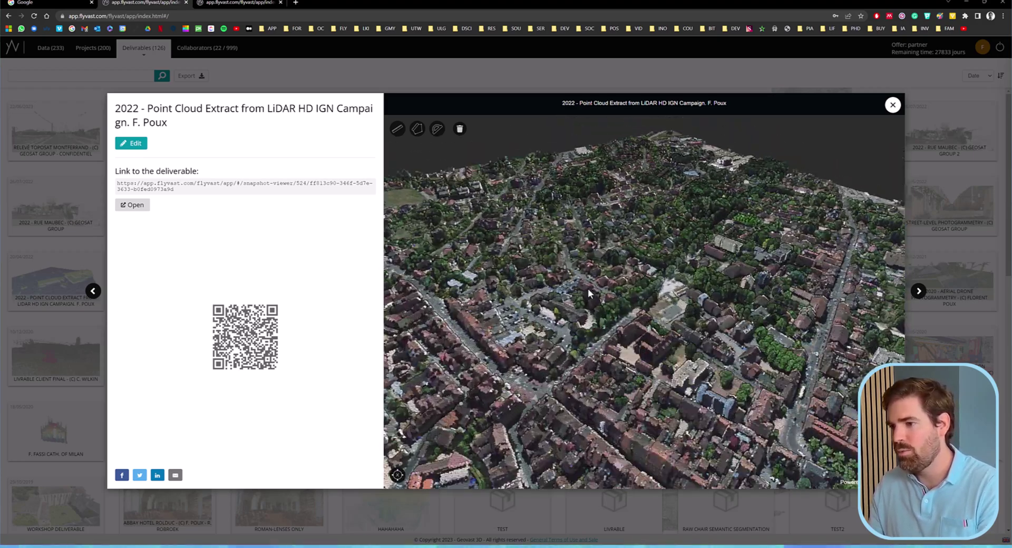
drag(579, 296, 637, 338)
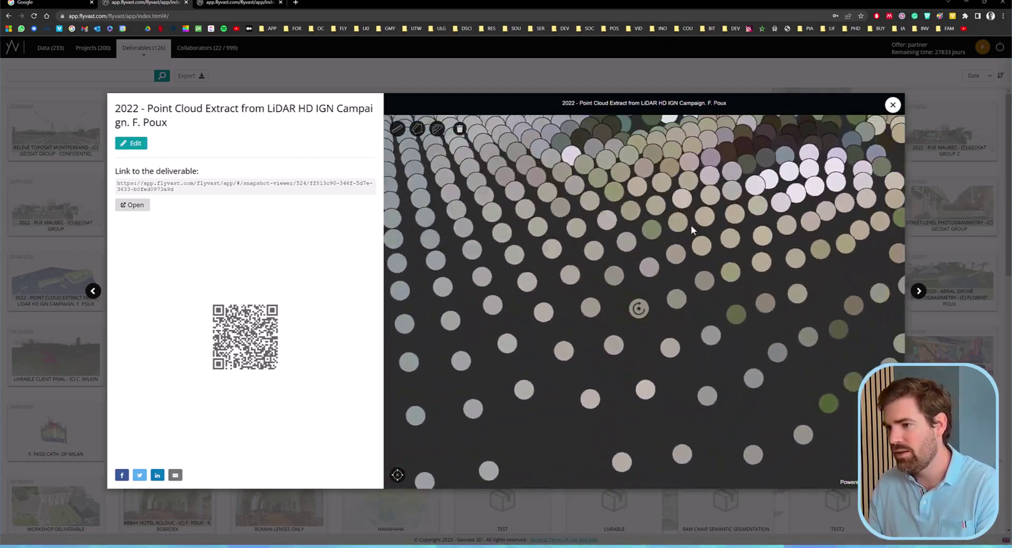